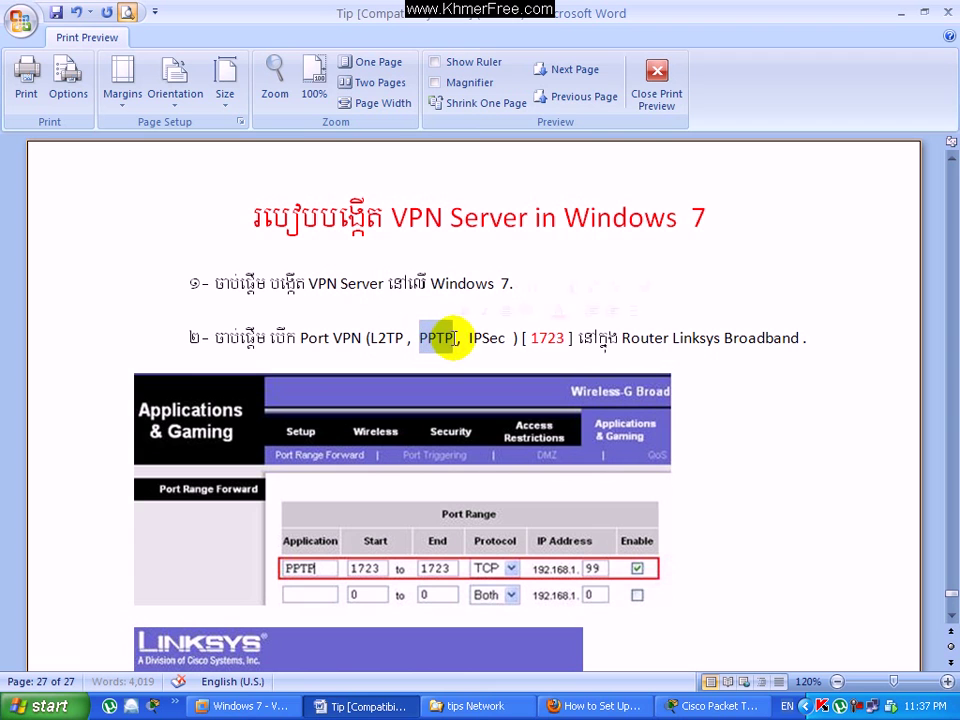
Review the VPN protocols L2TP, PPTP and IPSec and the port number in the document's second instruction
left_click_drag(471, 338, 500, 338)
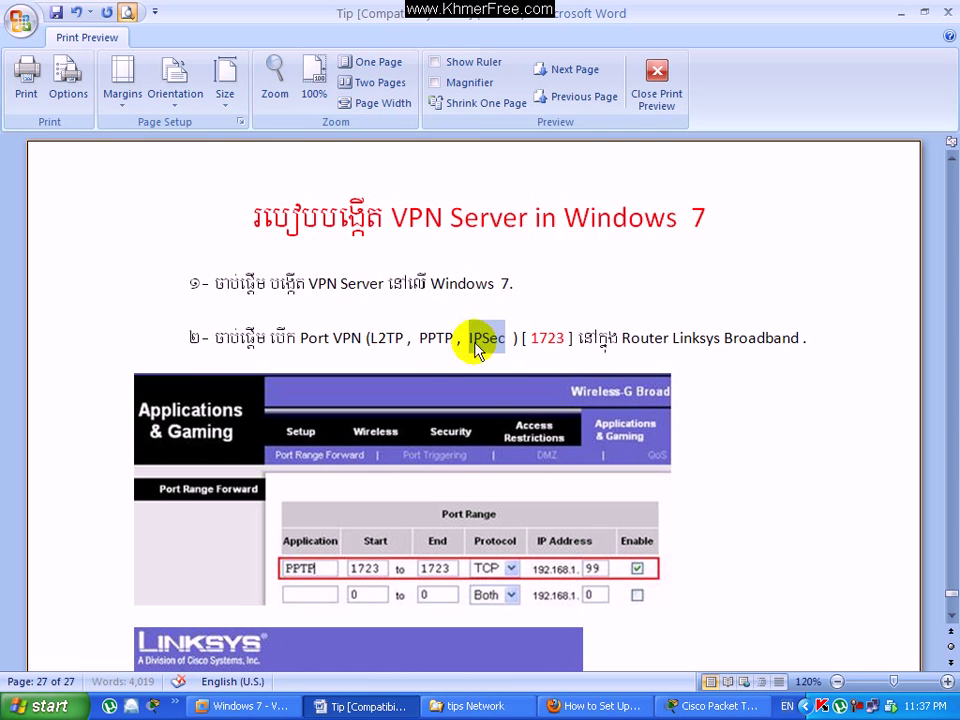
left_click(435, 337)
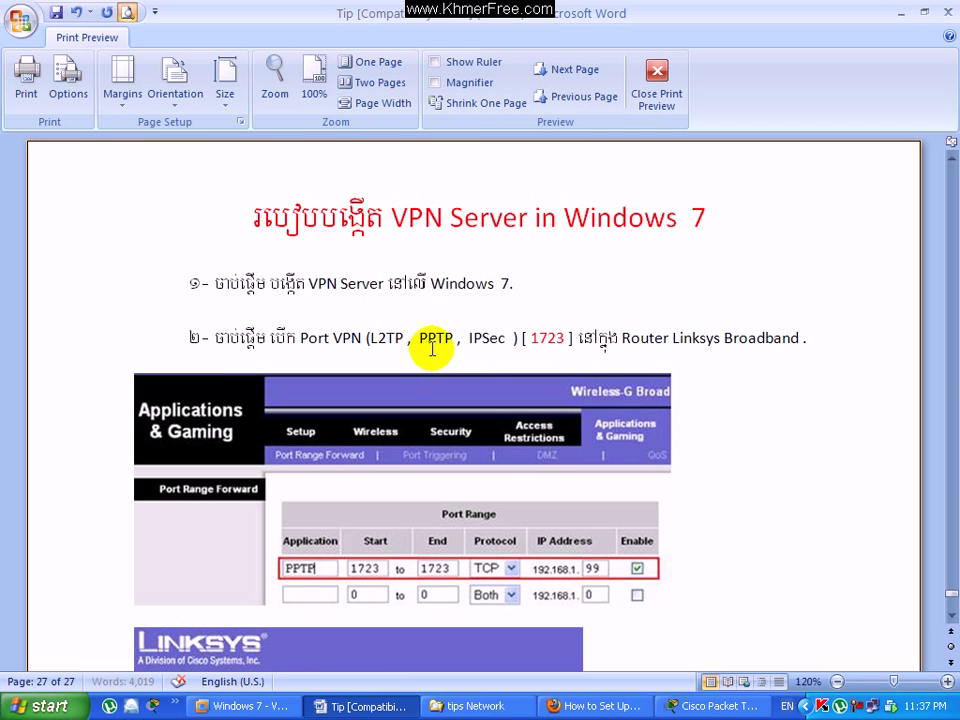
double_click(533, 338)
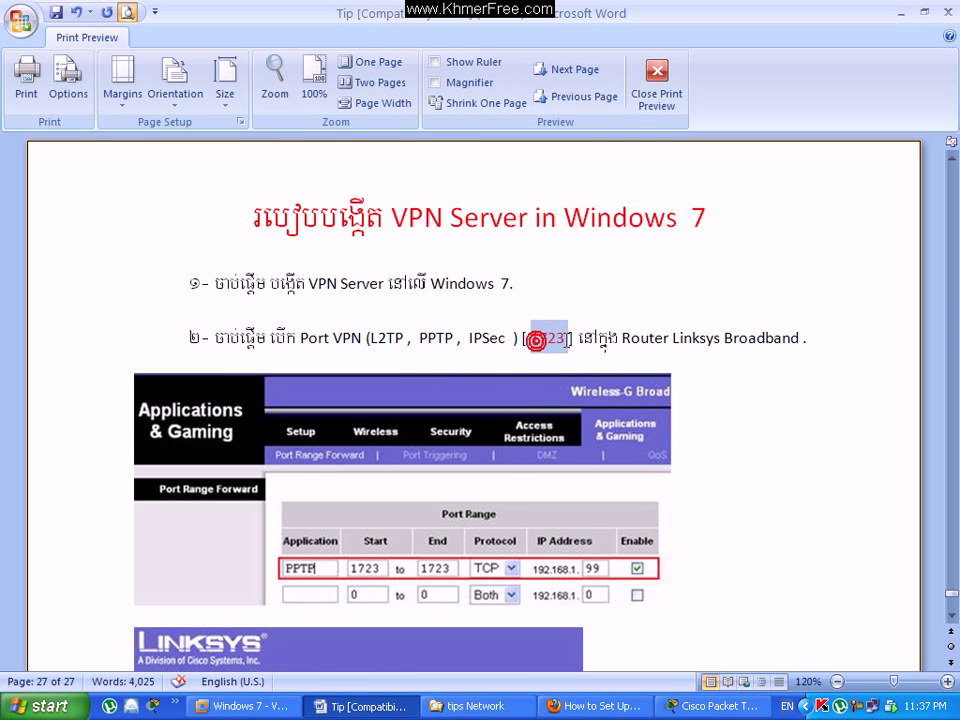
double_click(424, 338)
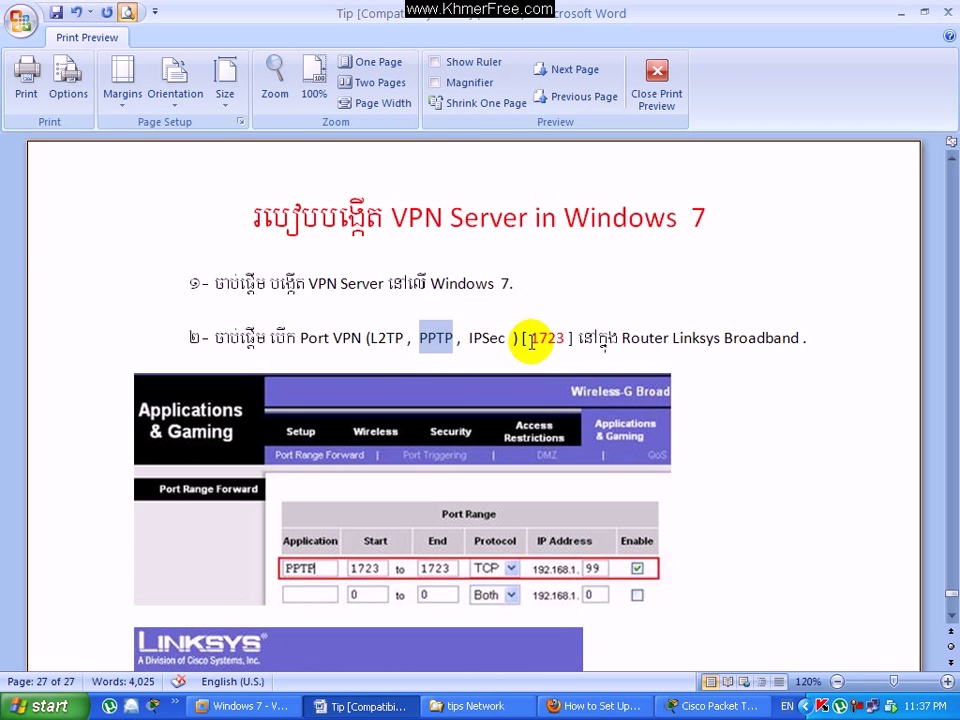
left_click_drag(532, 340, 562, 338)
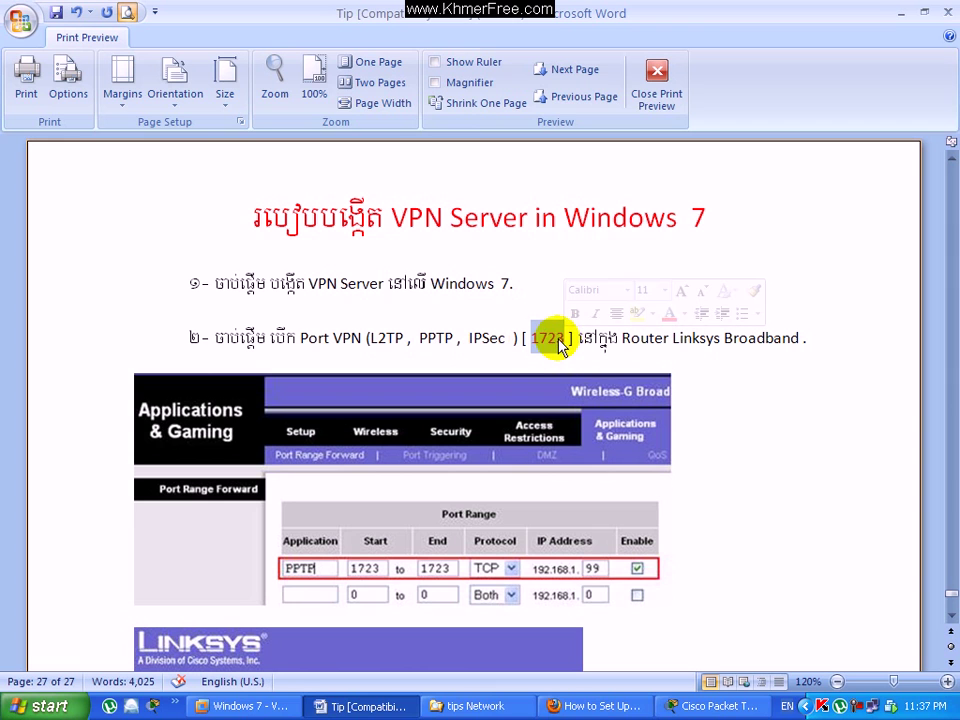
left_click(549, 338)
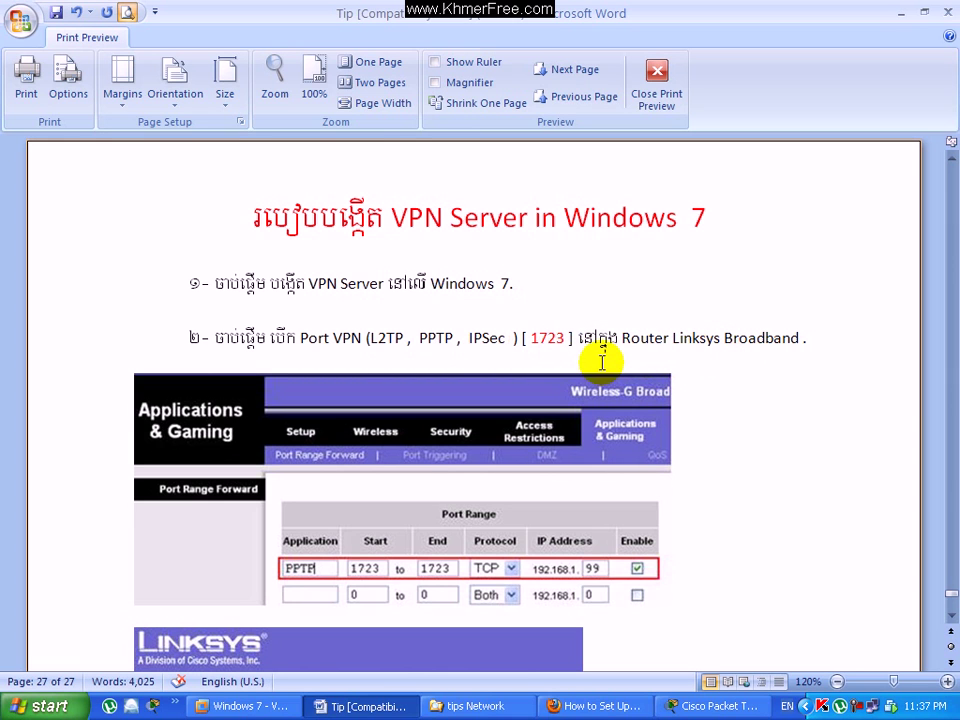
Switch to Cisco Packet Tracer and examine the Broaband router's basic setup page against the network topology
left_click(693, 705)
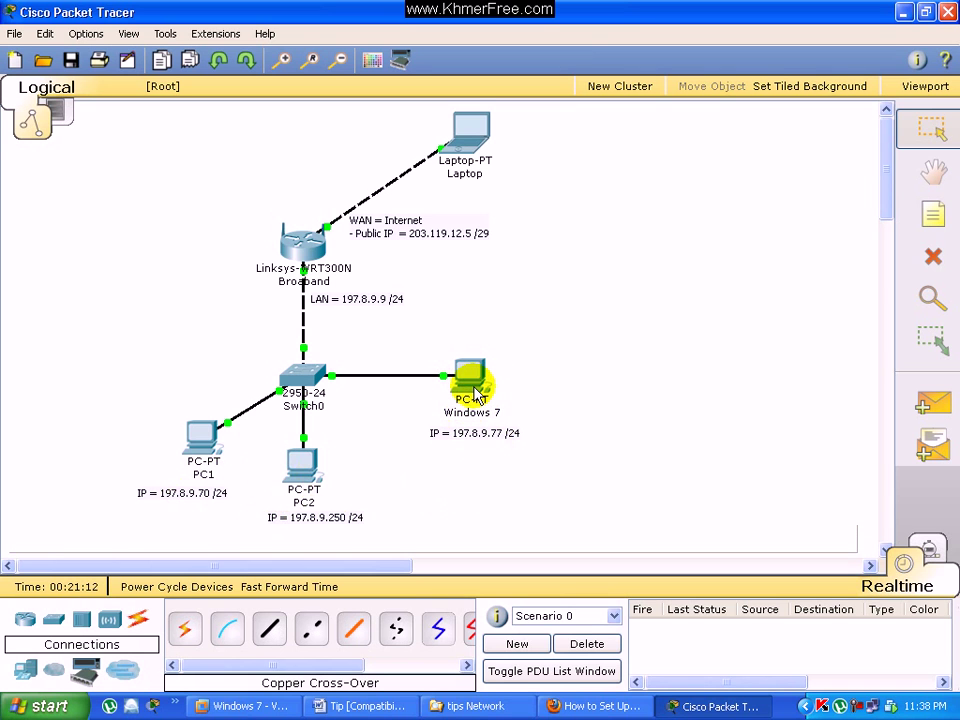
left_click(308, 250)
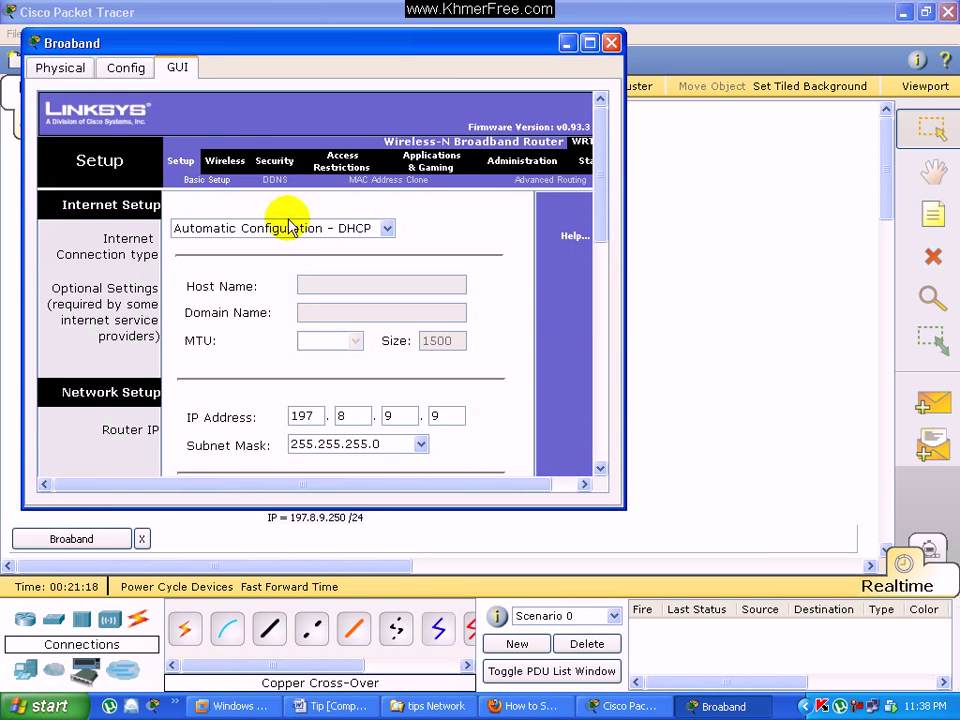
left_click(589, 43)
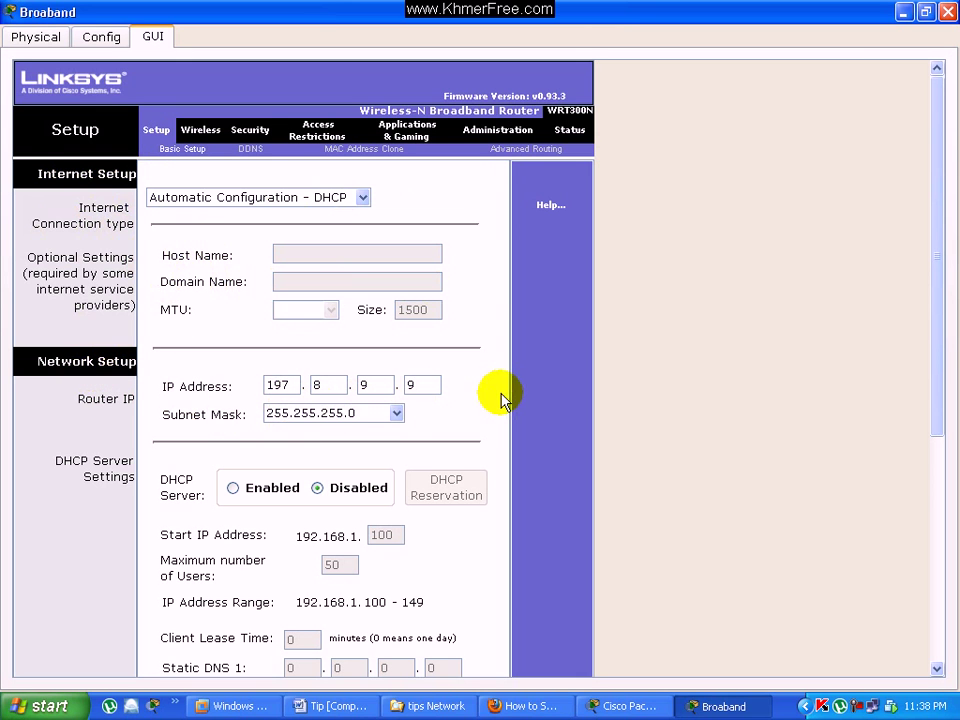
left_click(628, 705)
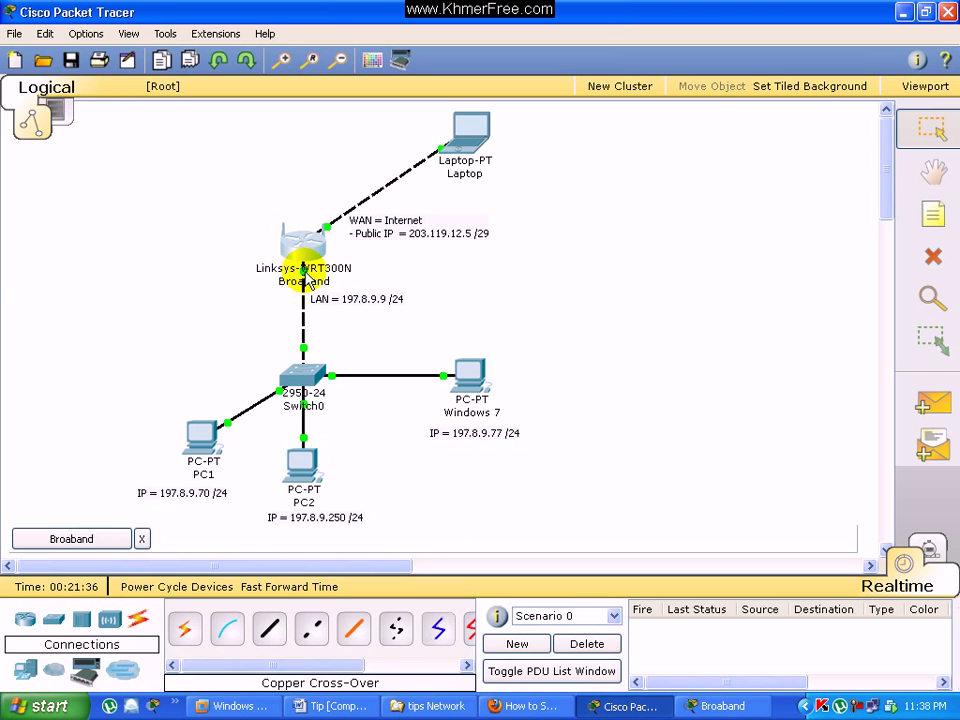
left_click(722, 705)
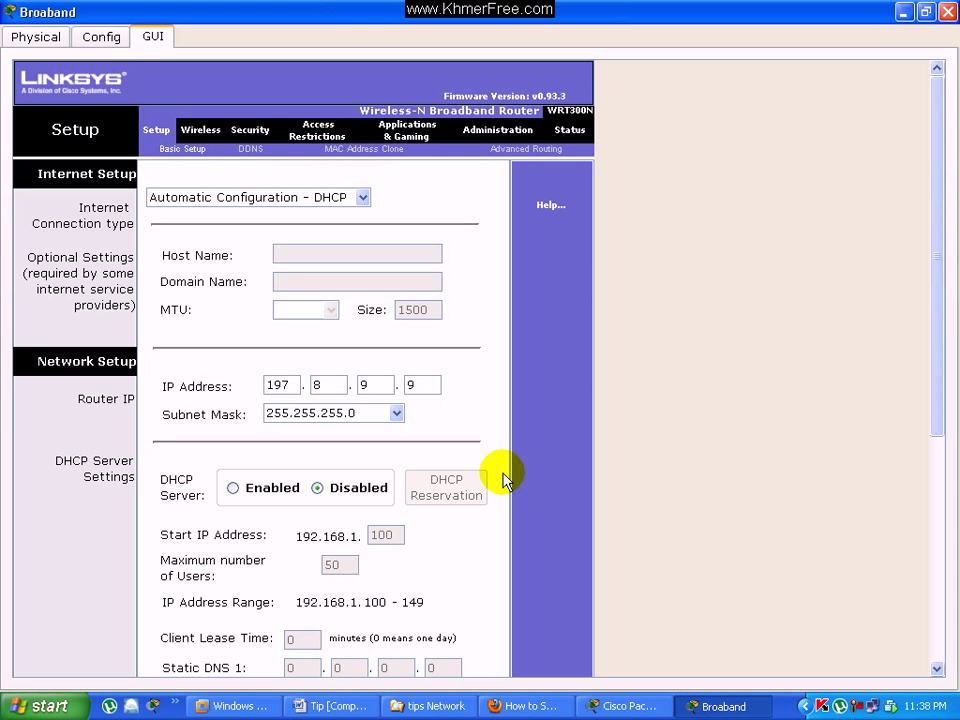
left_click(413, 135)
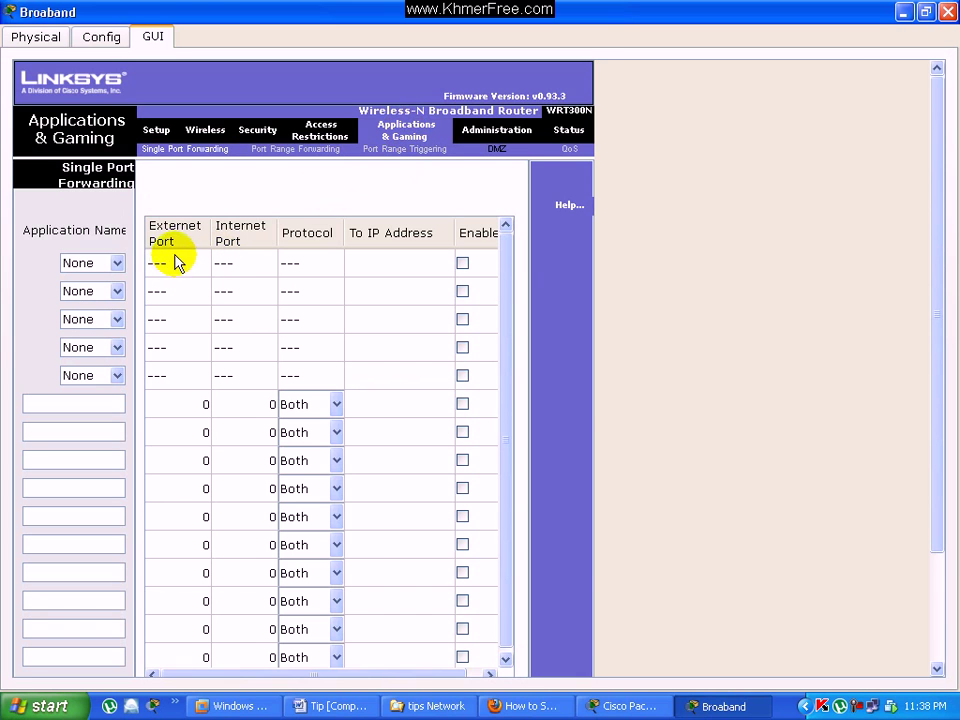
left_click(364, 267)
left_click(357, 266)
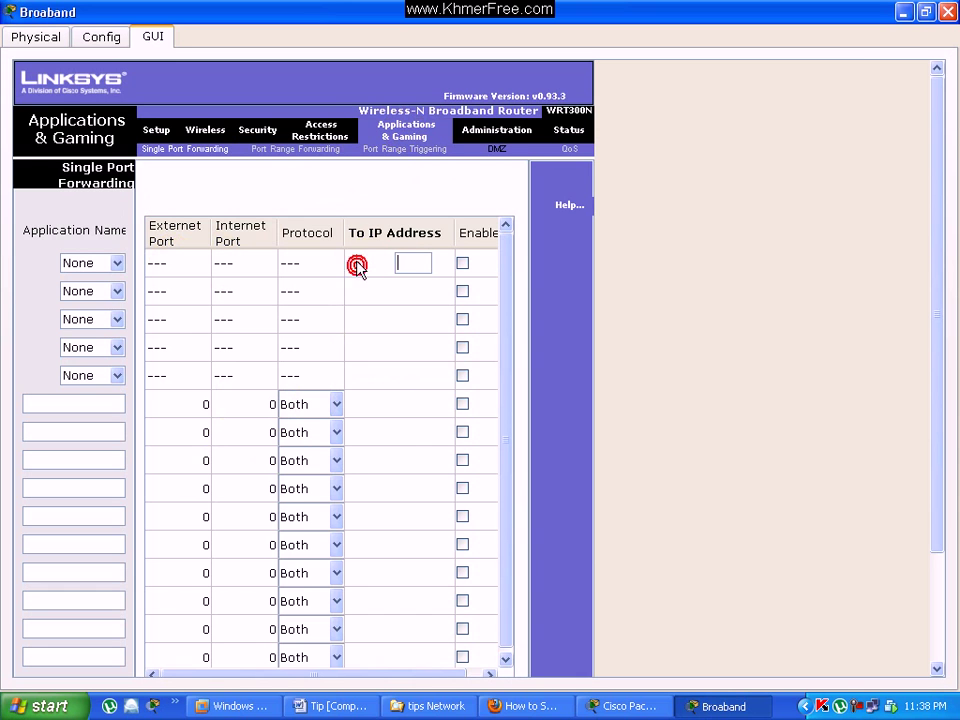
left_click(946, 18)
left_click(600, 294)
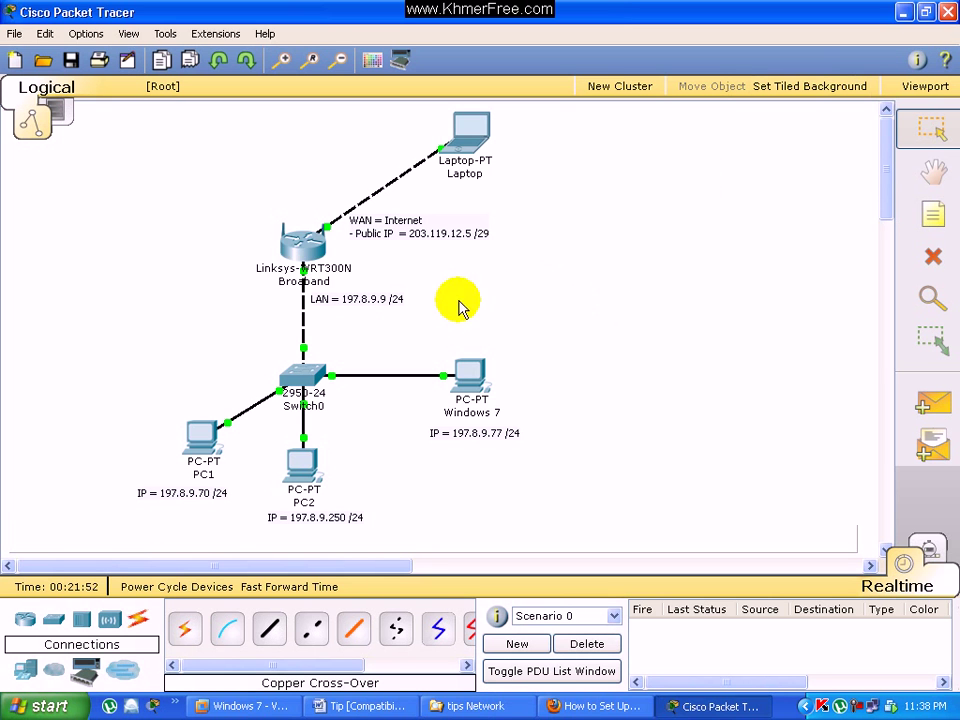
Reopen the Broaband router's configuration page and save its basic setup settings
left_click(312, 245)
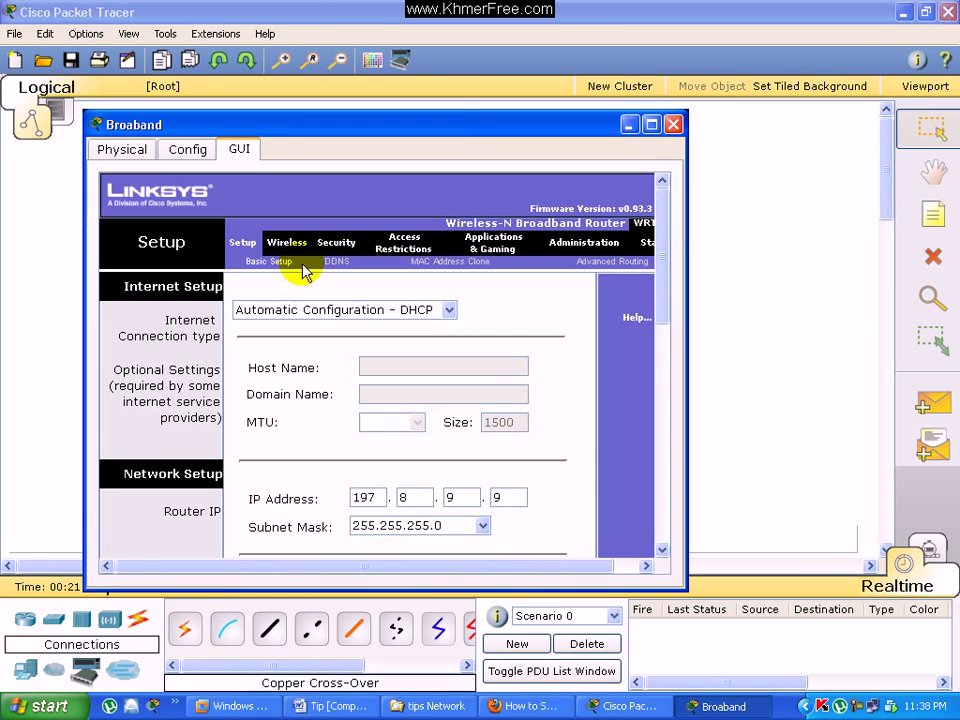
left_click(651, 124)
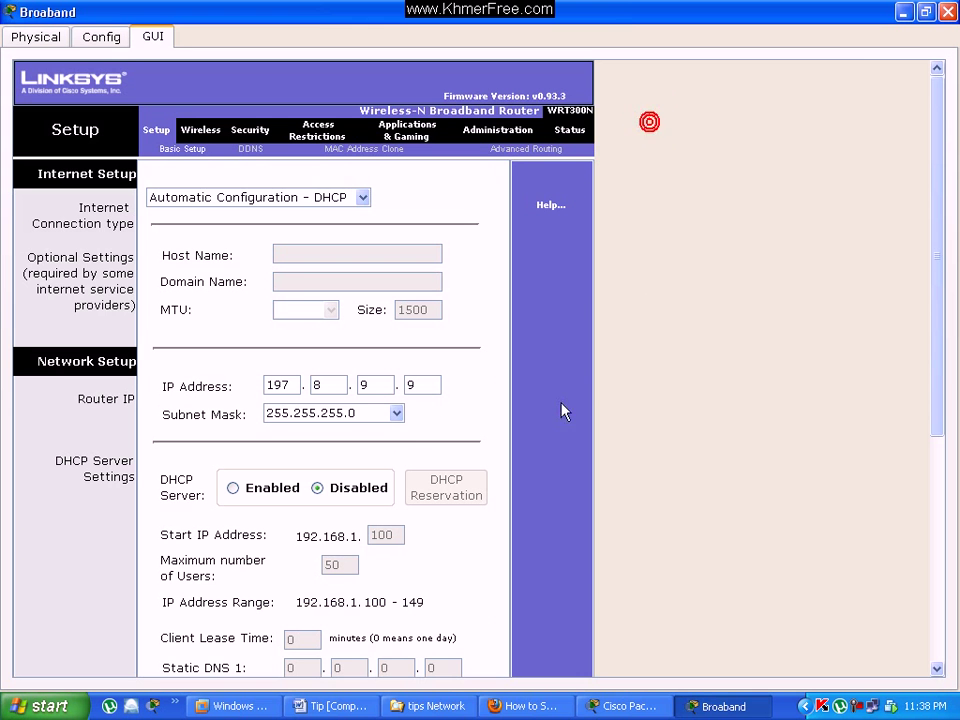
scroll(566, 392, "down", 10)
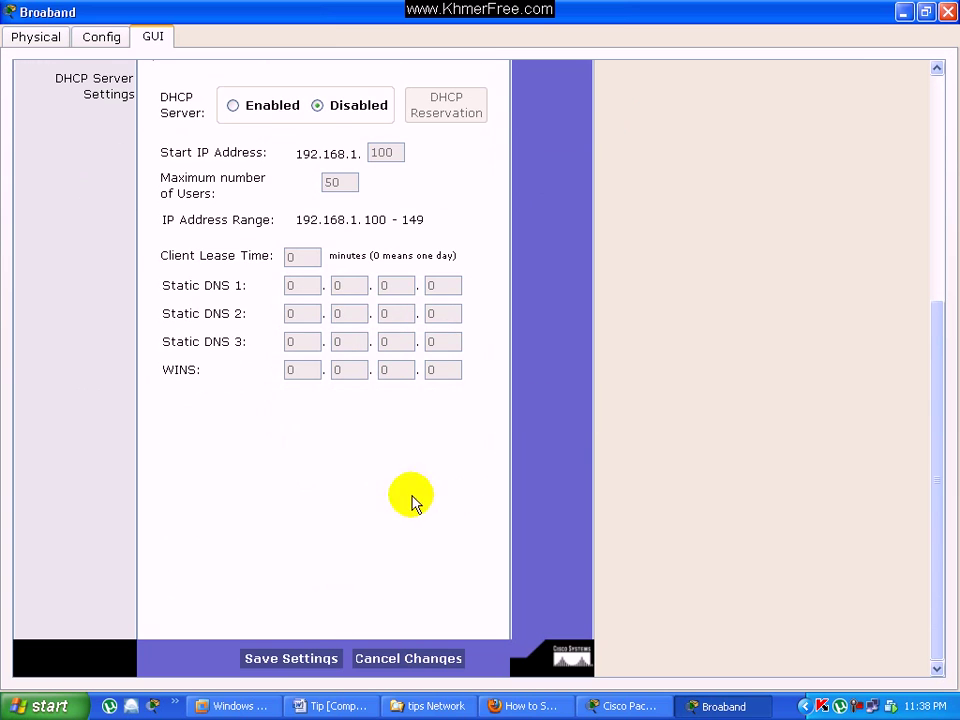
left_click(295, 656)
scroll(349, 504, "up", 10)
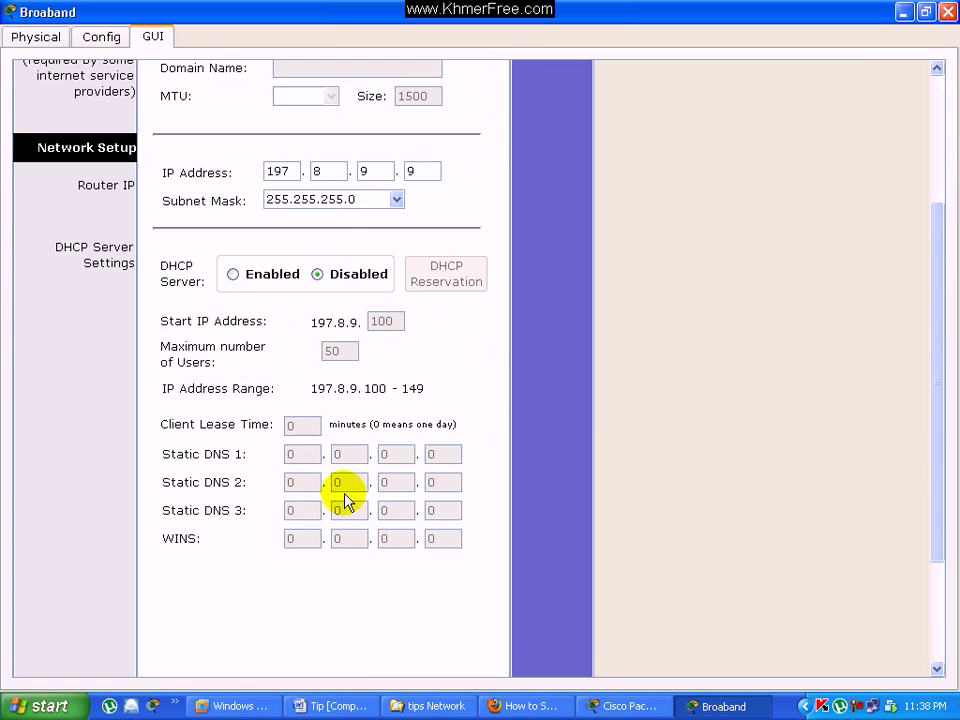
Add a single port forwarding entry named VPN PPTP with external and internal ports 1723
left_click(406, 132)
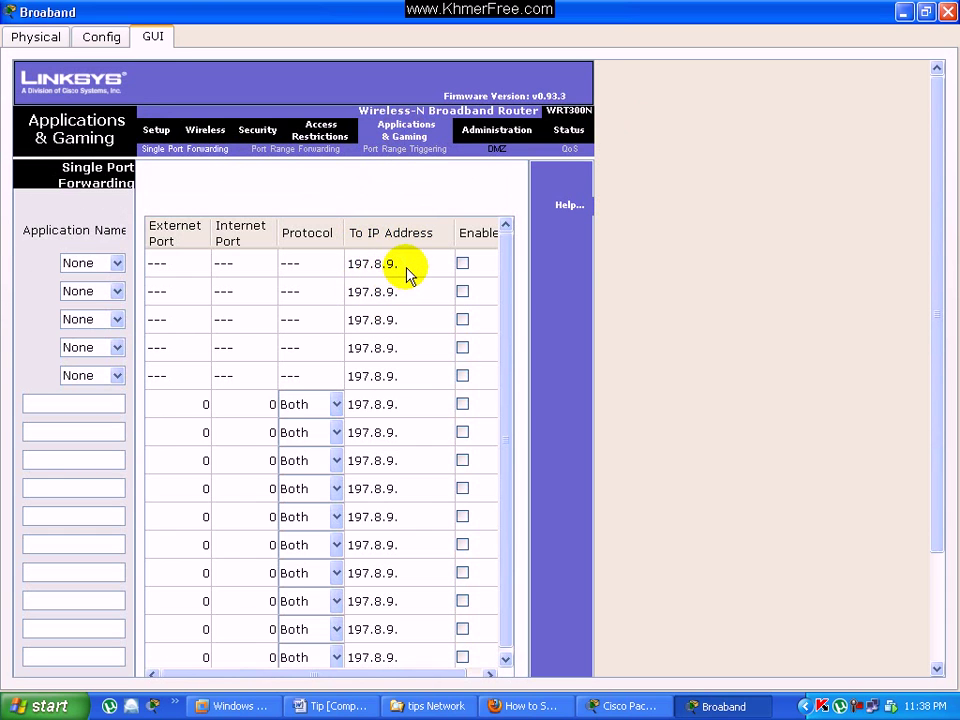
left_click(117, 265)
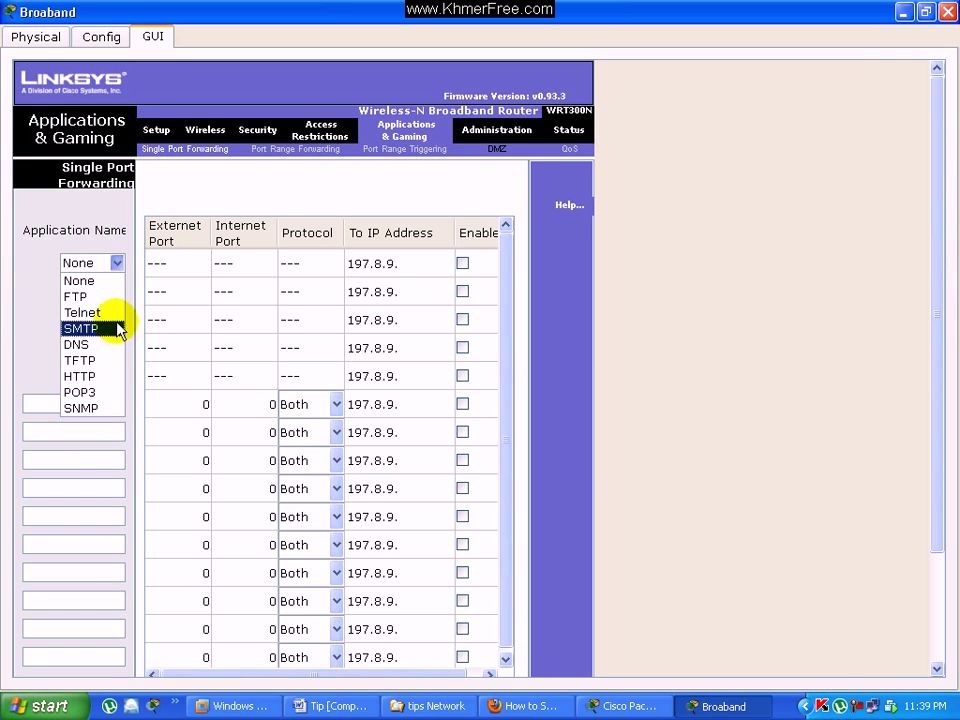
left_click(132, 234)
left_click(95, 408)
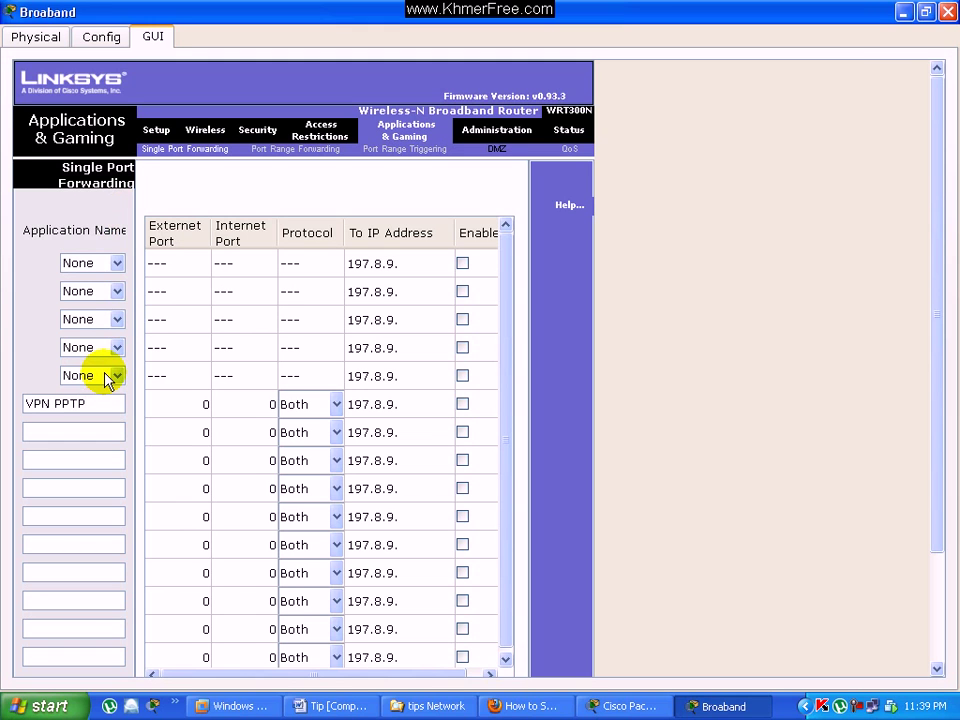
left_click(178, 411)
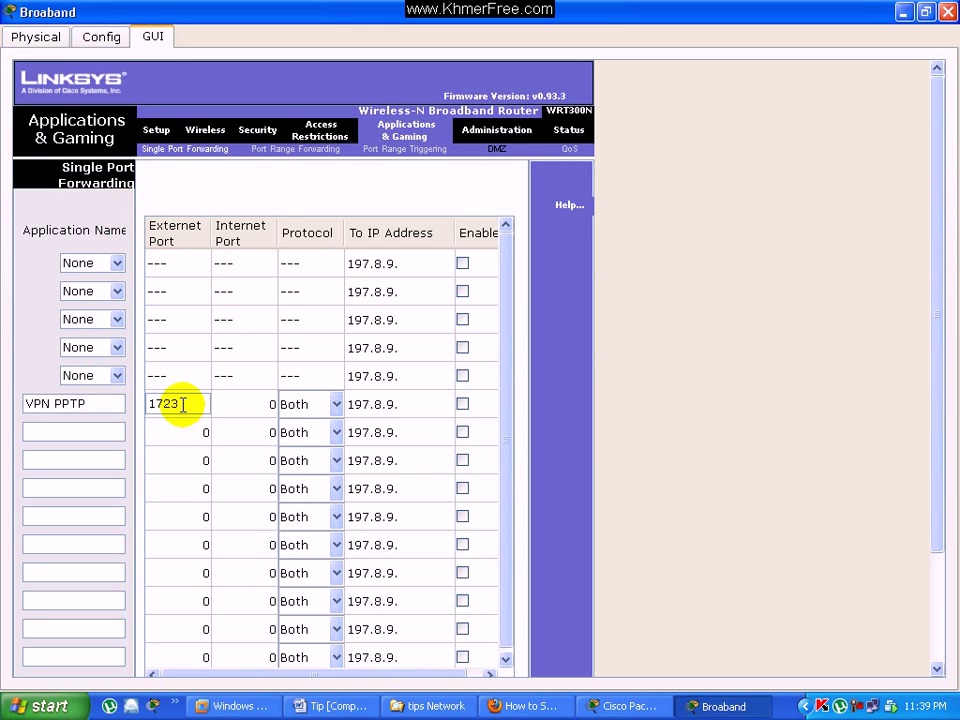
left_click(241, 401)
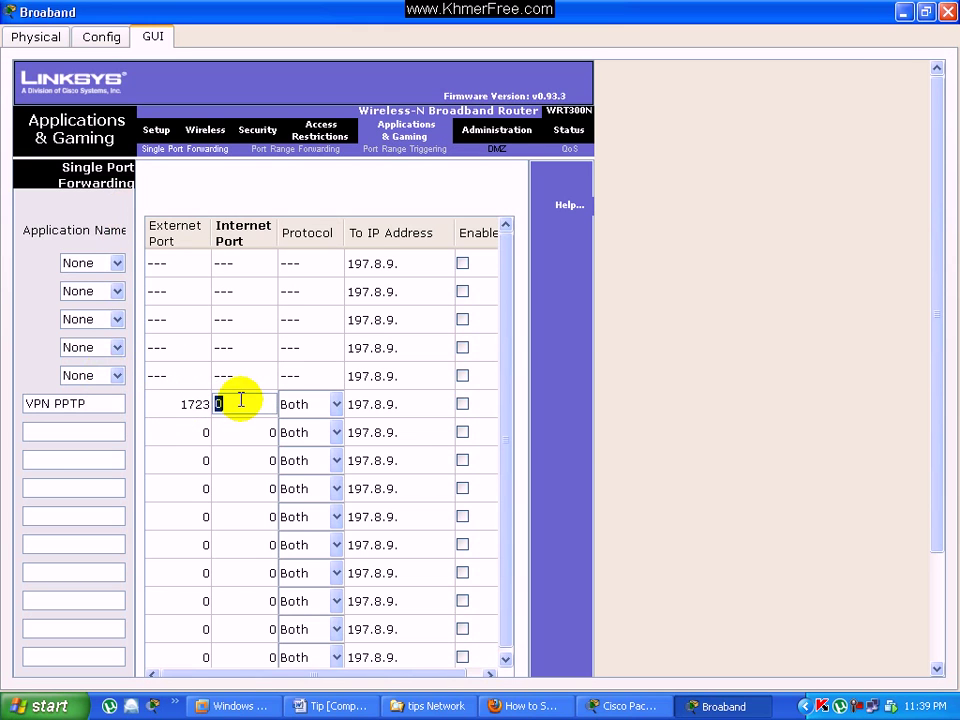
type("1723")
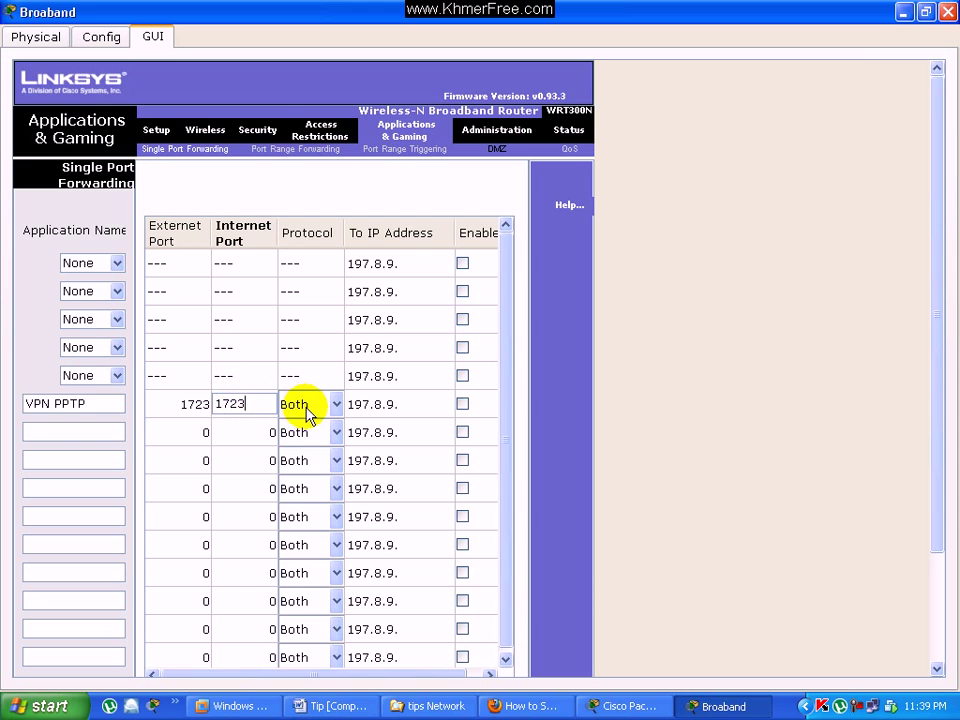
Keep the protocol on Both, forward the VPN PPTP entry to 197.8.9.77 and enable it
left_click(333, 403)
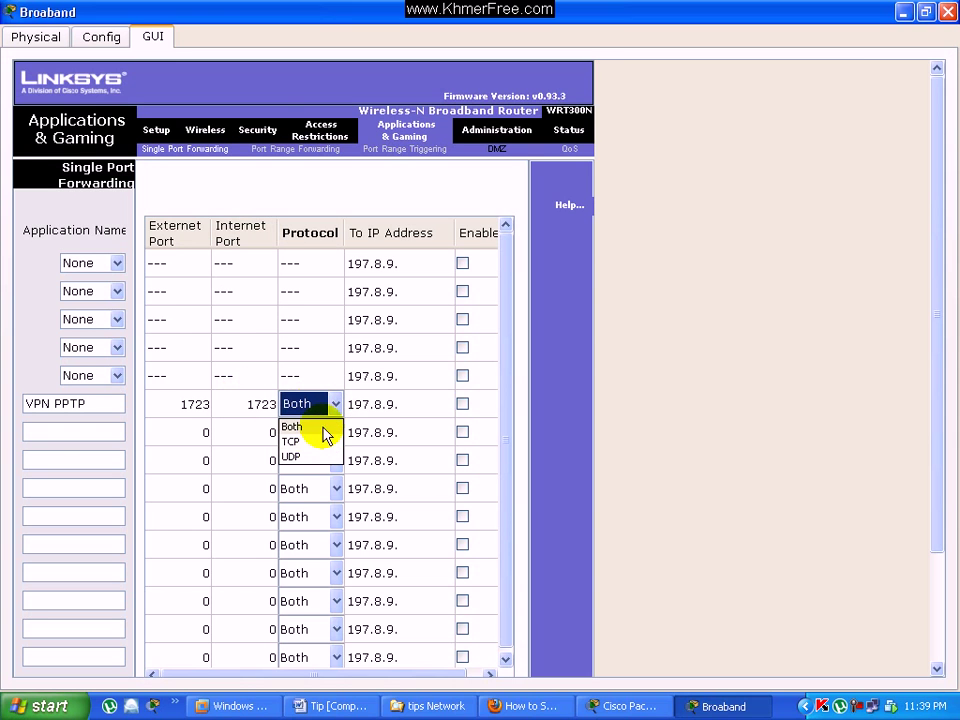
left_click(407, 406)
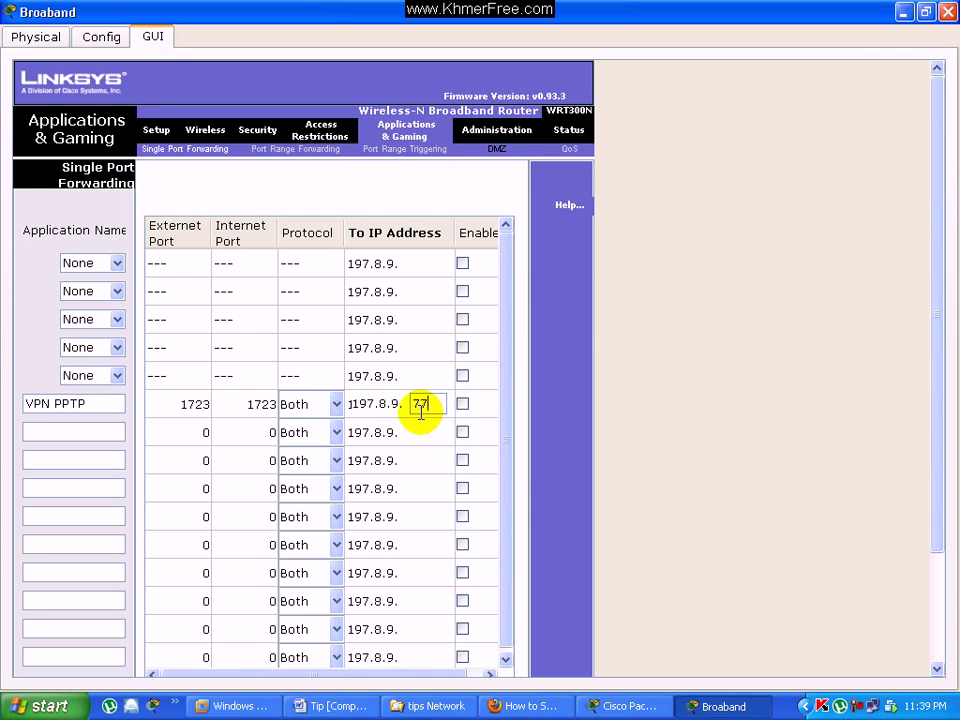
left_click(463, 410)
left_click(448, 404)
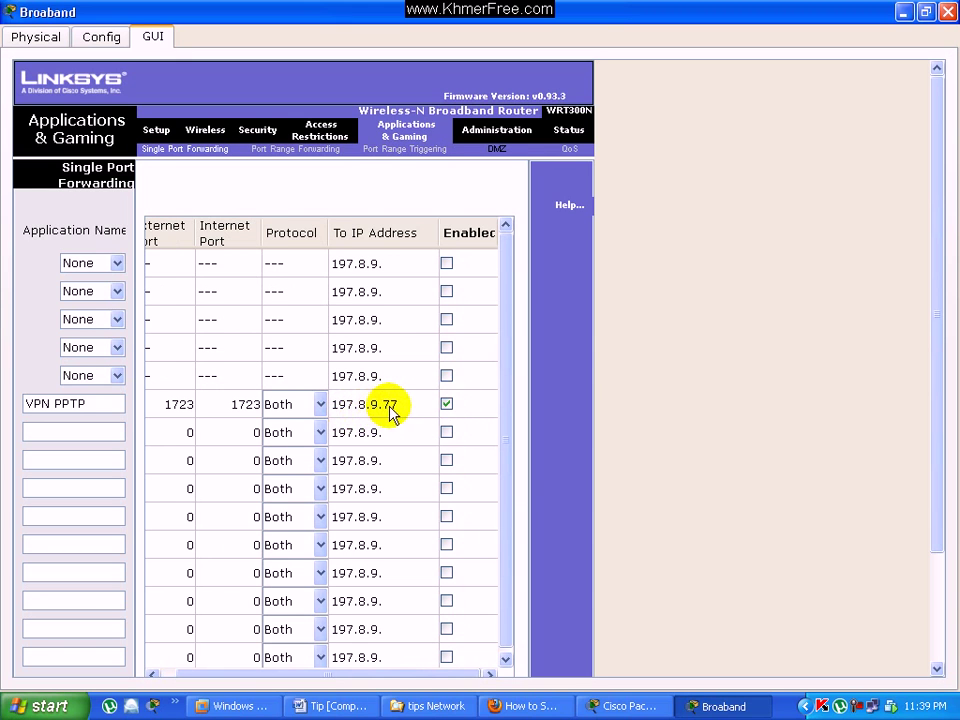
Check the Windows 7 PC's IP address in the topology against the VPN PPTP forwarding entry
left_click(622, 706)
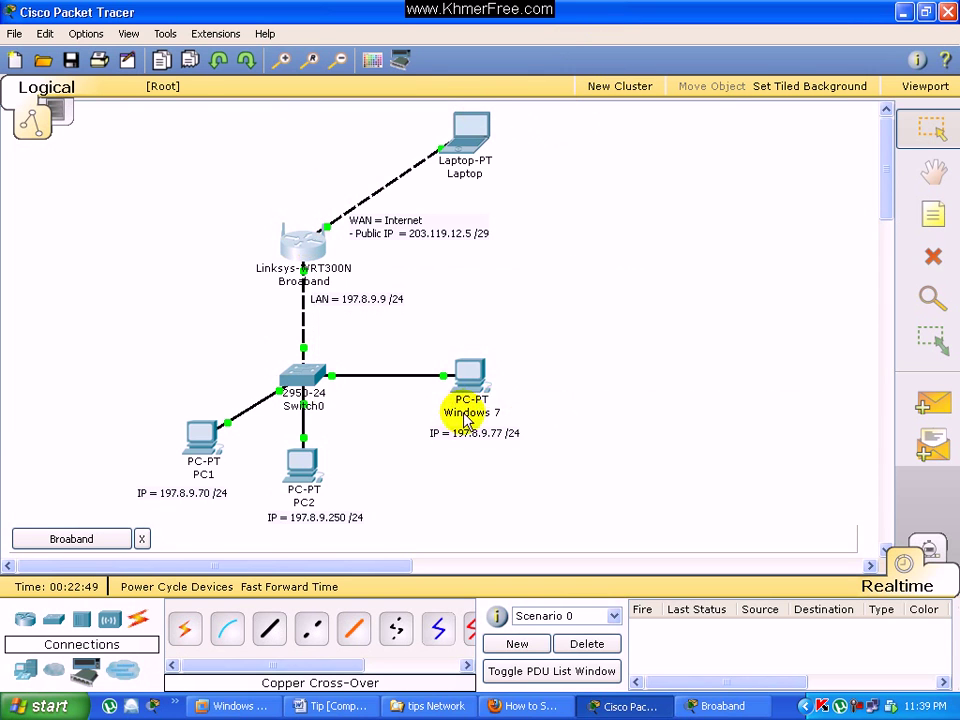
mouse_move(488, 410)
left_click(585, 396)
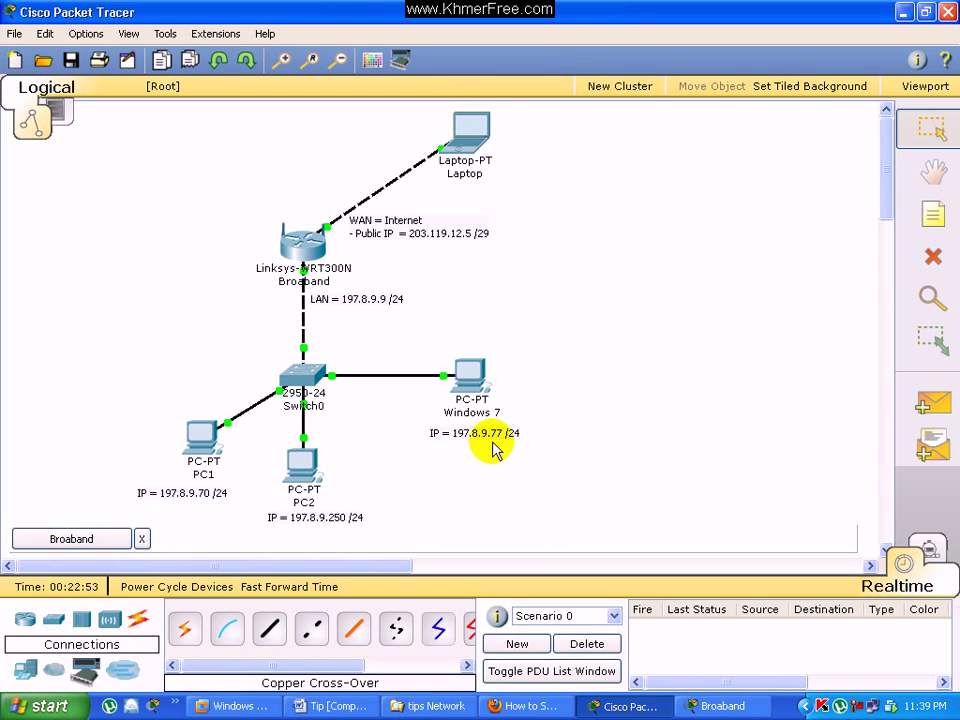
left_click(703, 706)
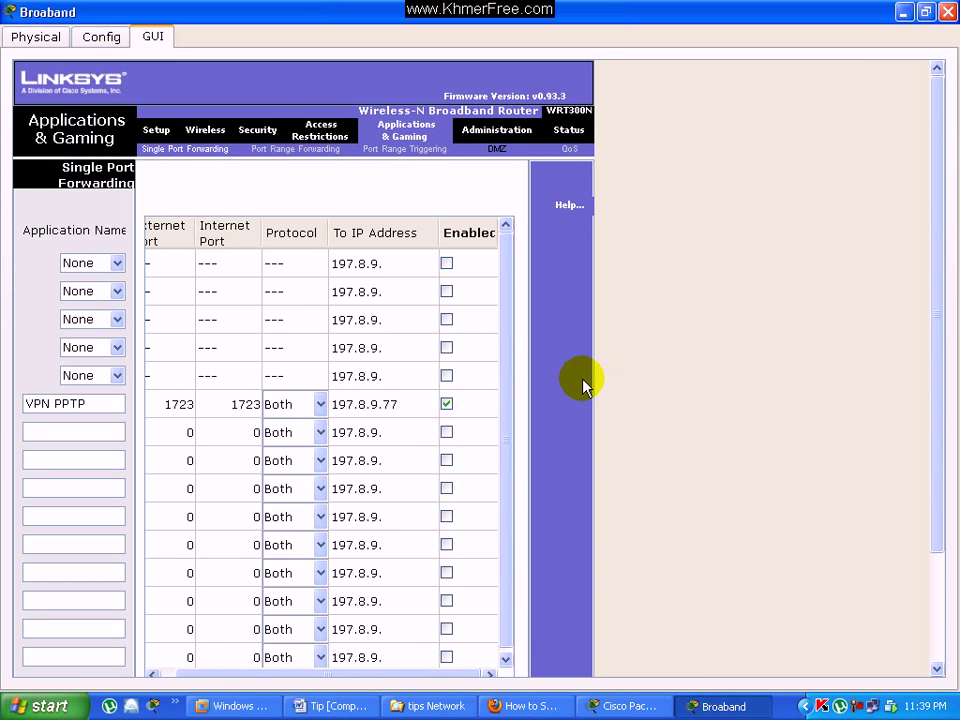
scroll(580, 385, "down", 3)
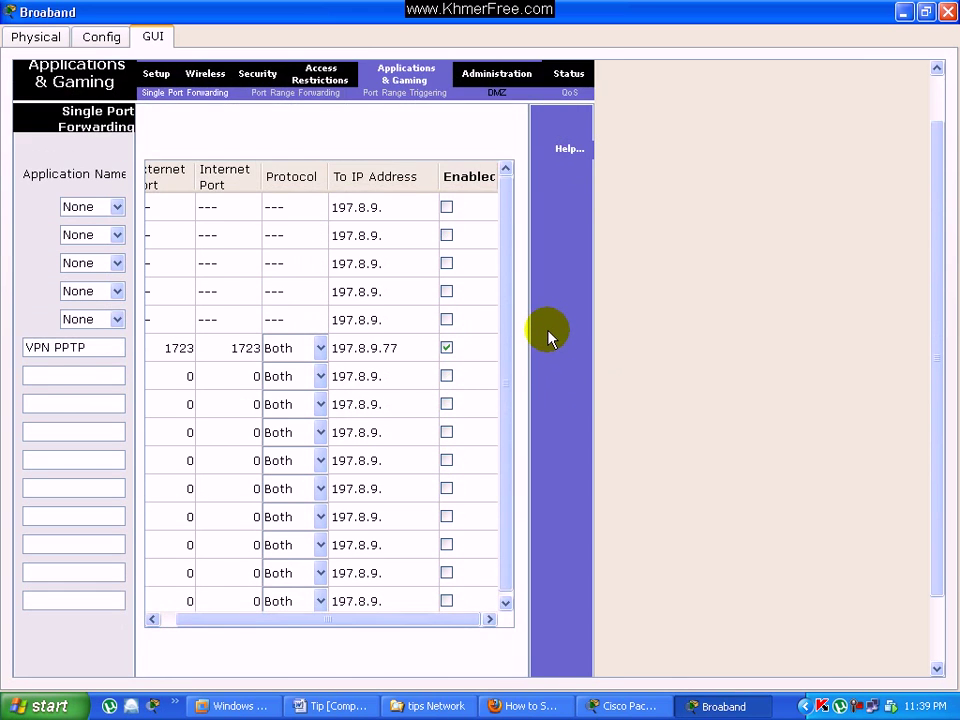
Open the router's Security page and consult the VPN Passthrough example in the Word document
left_click(257, 137)
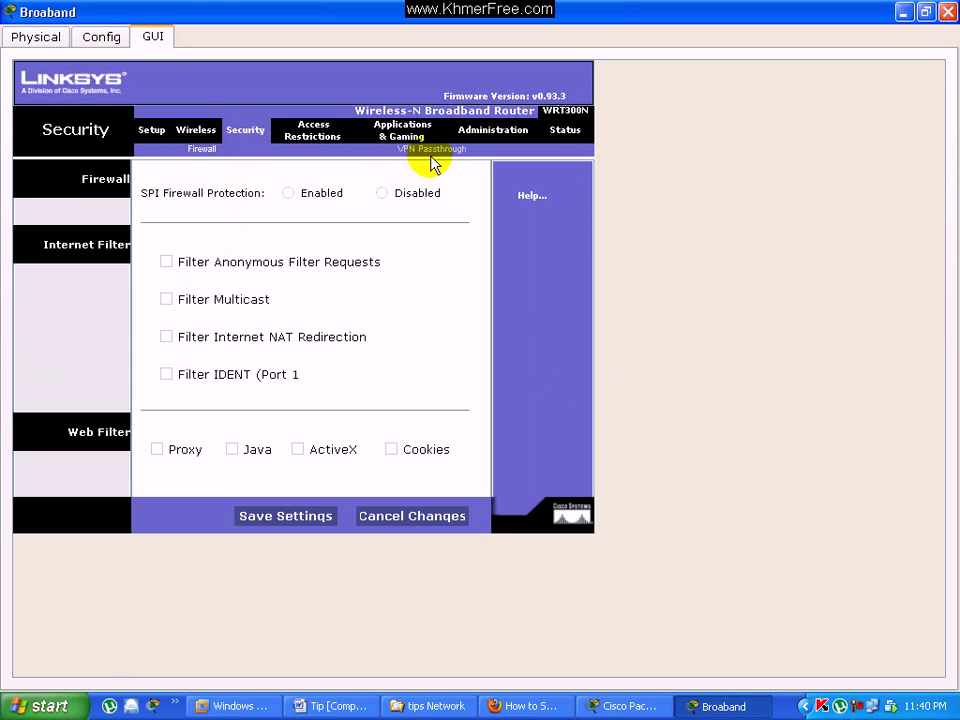
left_click(298, 708)
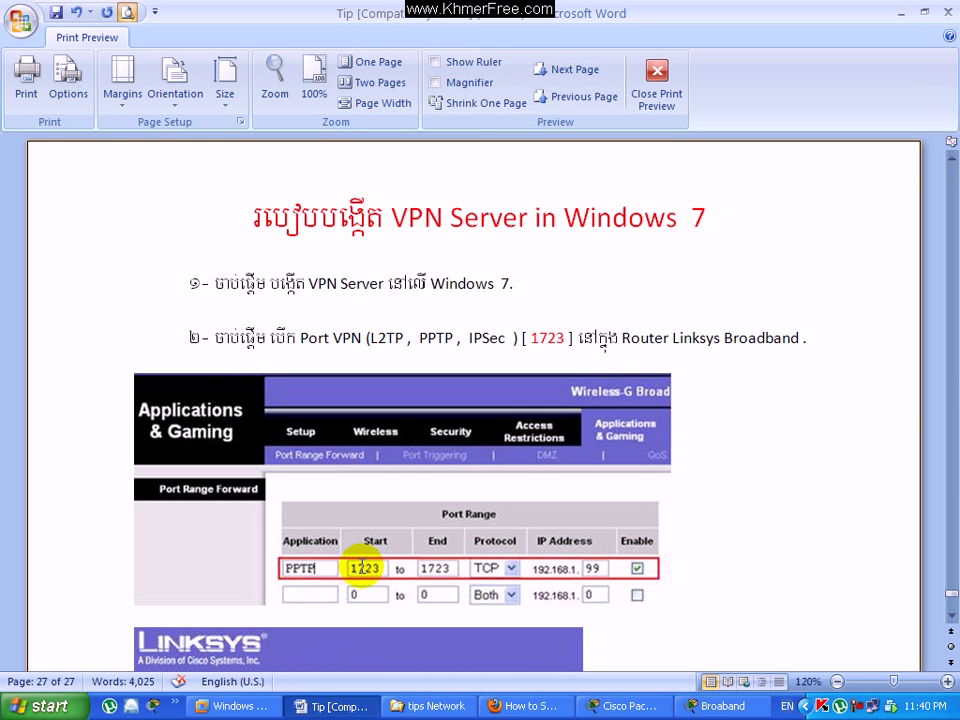
scroll(354, 555, "down", 3)
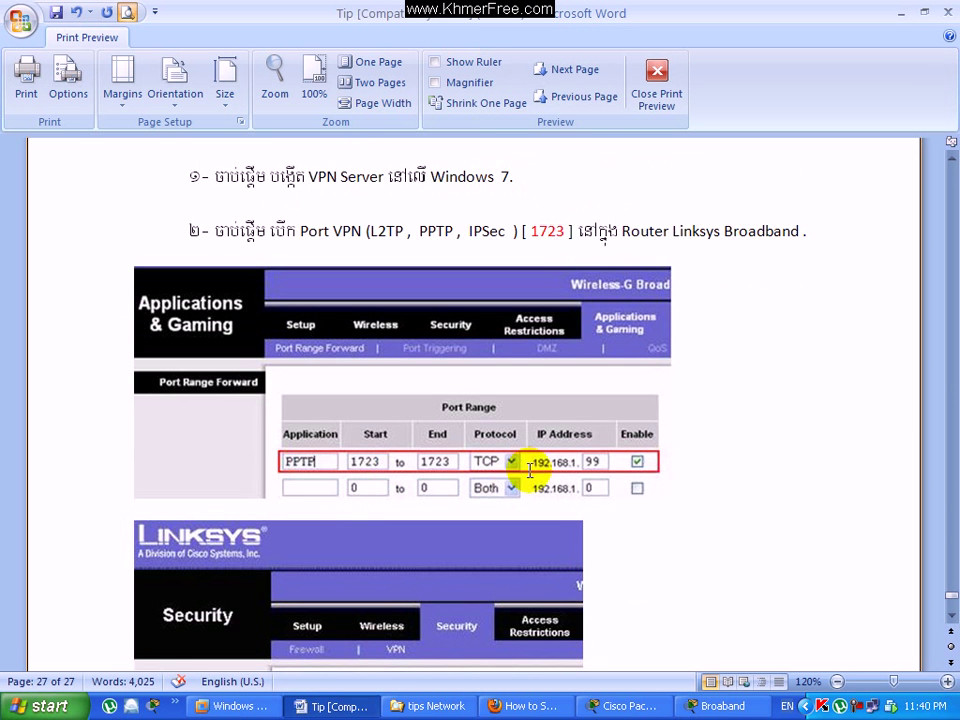
scroll(512, 476, "down", 4)
scroll(505, 465, "down", 4)
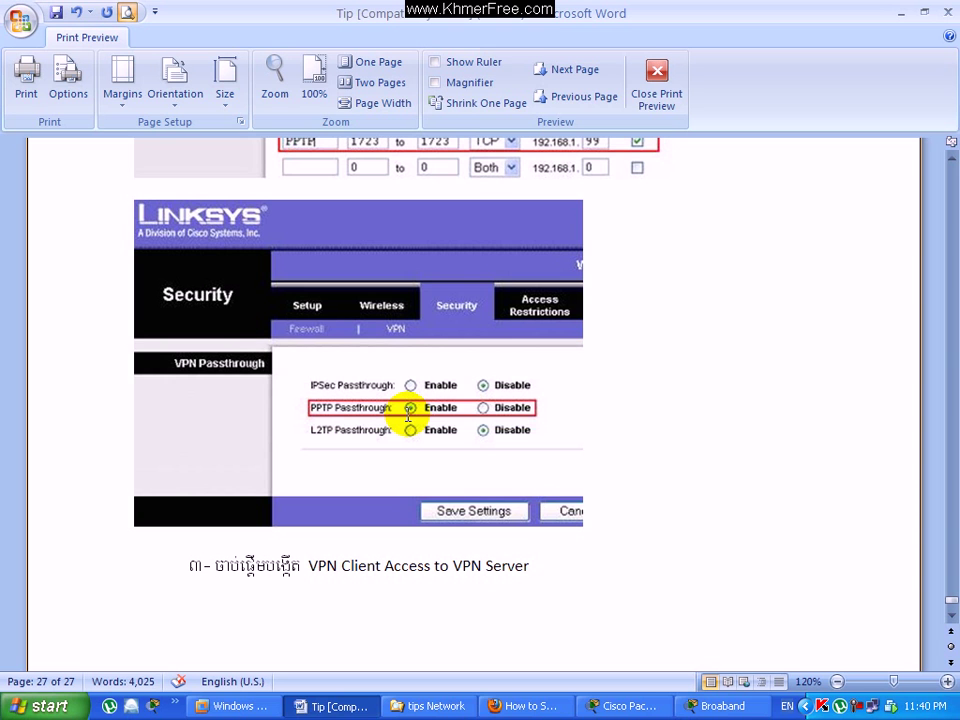
Review the port forwarding and VPN Passthrough examples and the VPN client step in the Word document
scroll(408, 415, "up", 4)
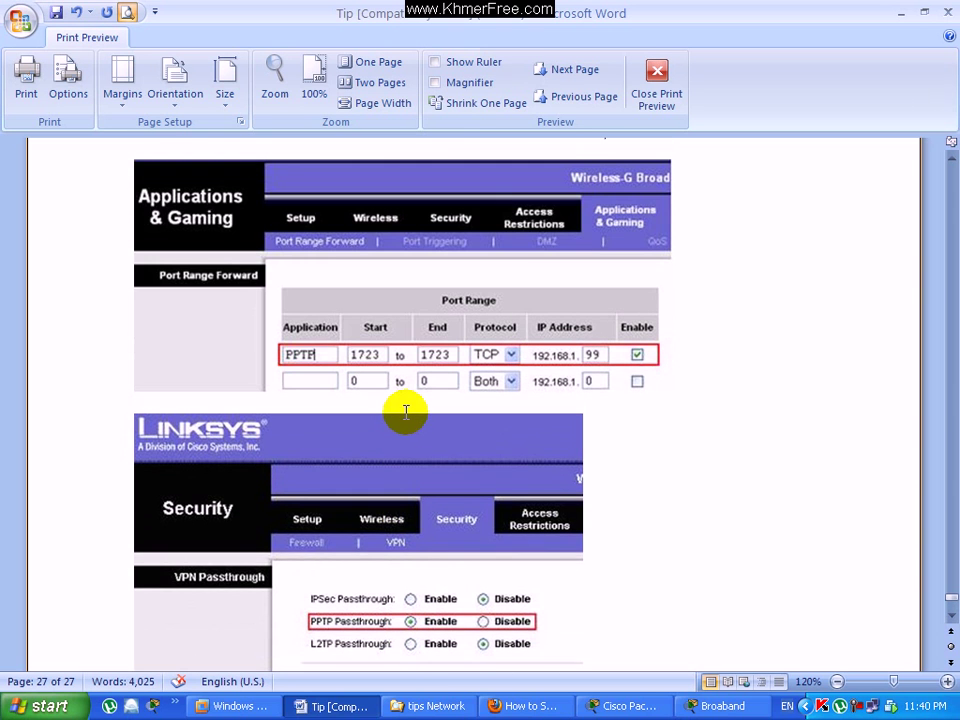
scroll(404, 411, "up", 1)
scroll(403, 409, "up", 2)
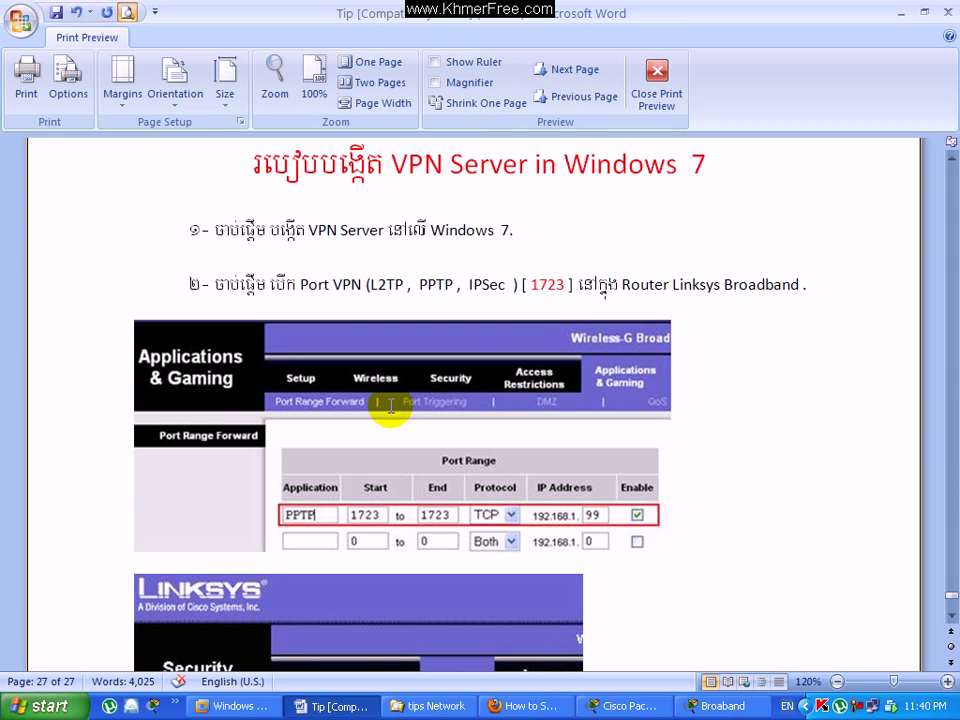
scroll(386, 445, "down", 7)
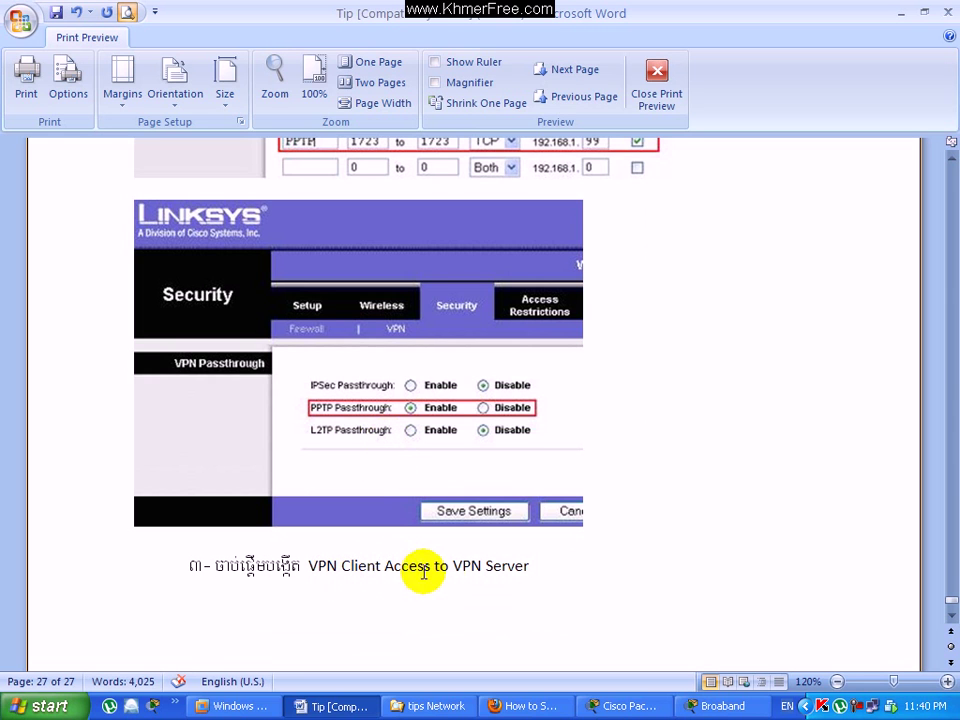
left_click(534, 561)
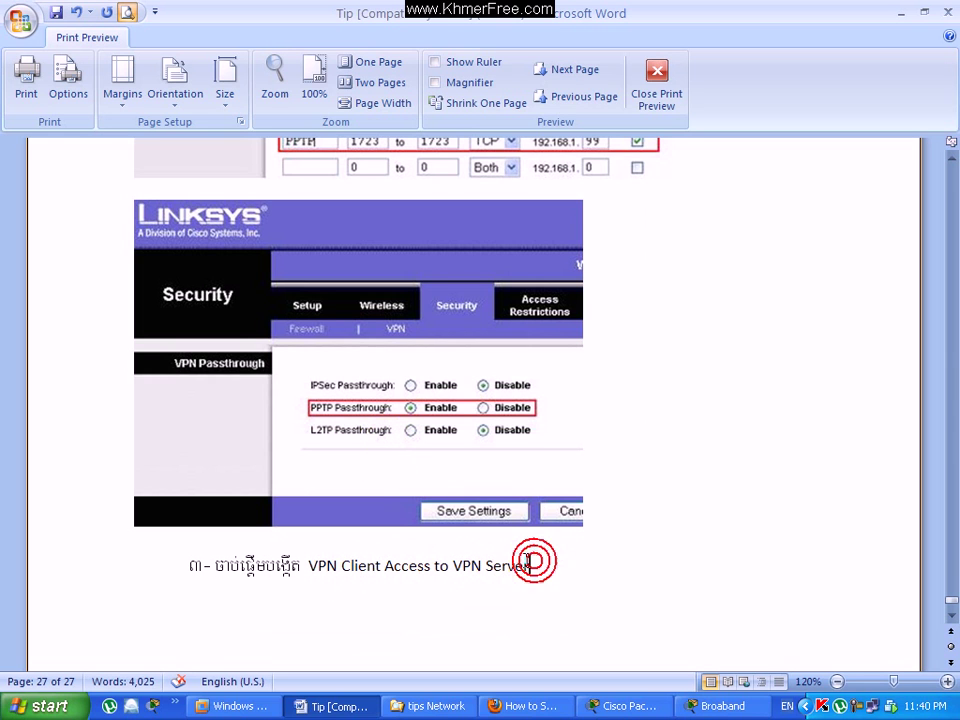
Switch to the Windows 7 virtual machine in VMware Workstation and refresh its Network Connections list
left_click(272, 705)
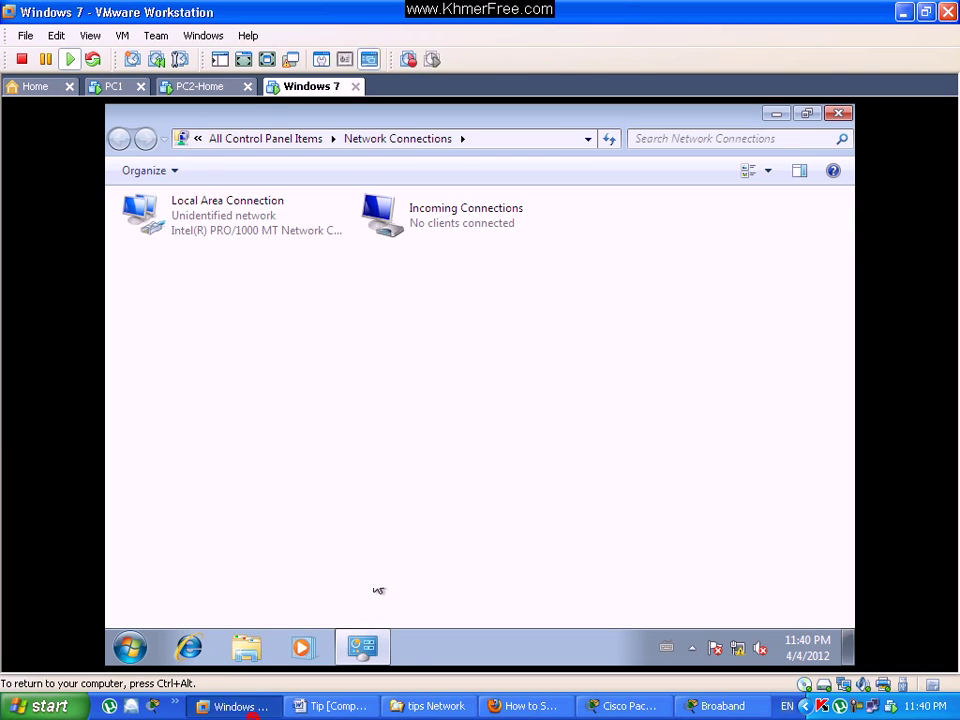
right_click(465, 290)
left_click(481, 366)
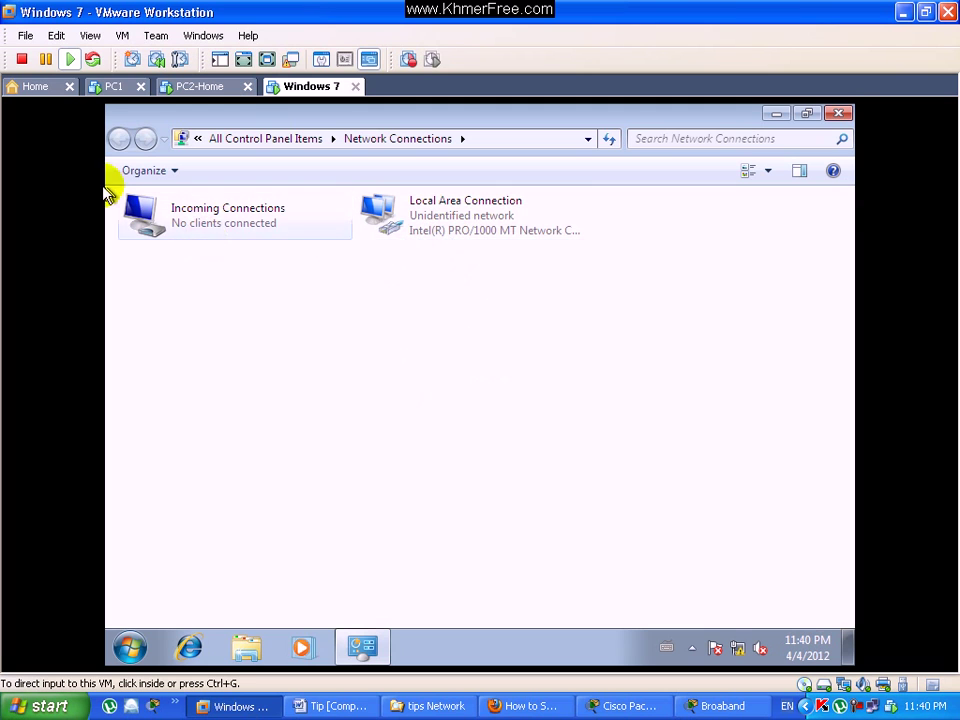
Switch to the PC1 virtual machine and open its Network Connections window, clear of the desktop shortcuts
left_click(112, 87)
left_click(304, 220)
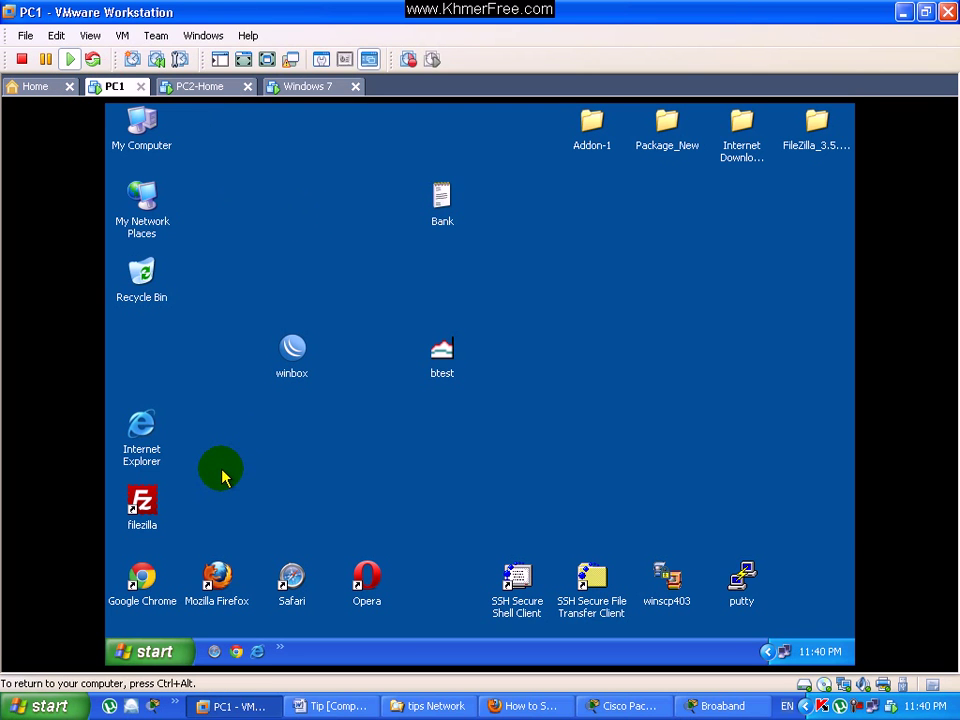
right_click(148, 207)
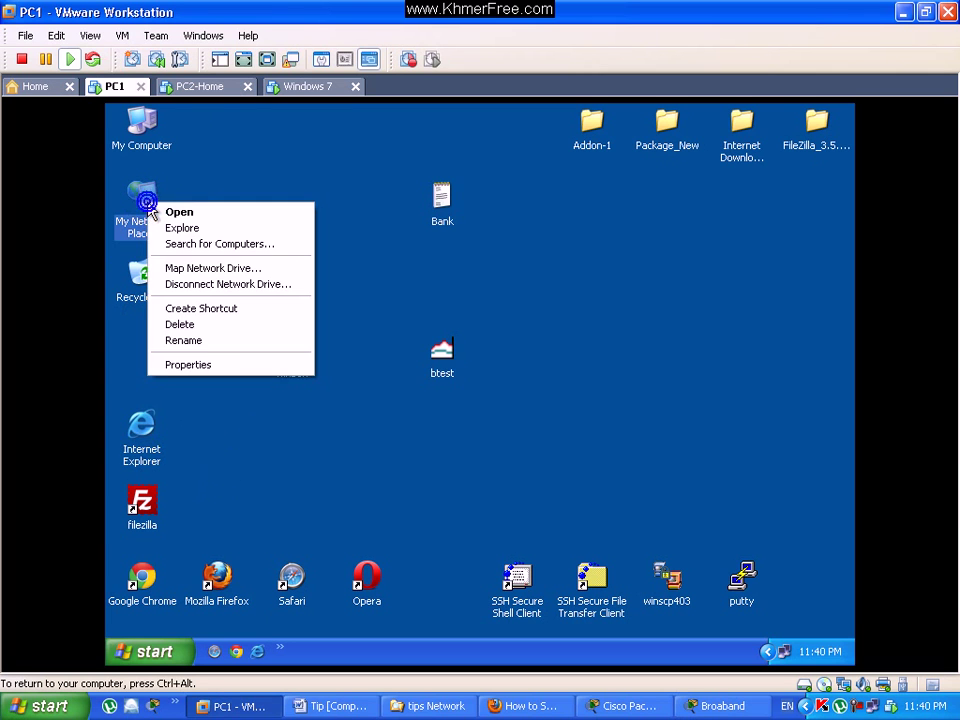
left_click(238, 367)
left_click_drag(546, 231, 644, 188)
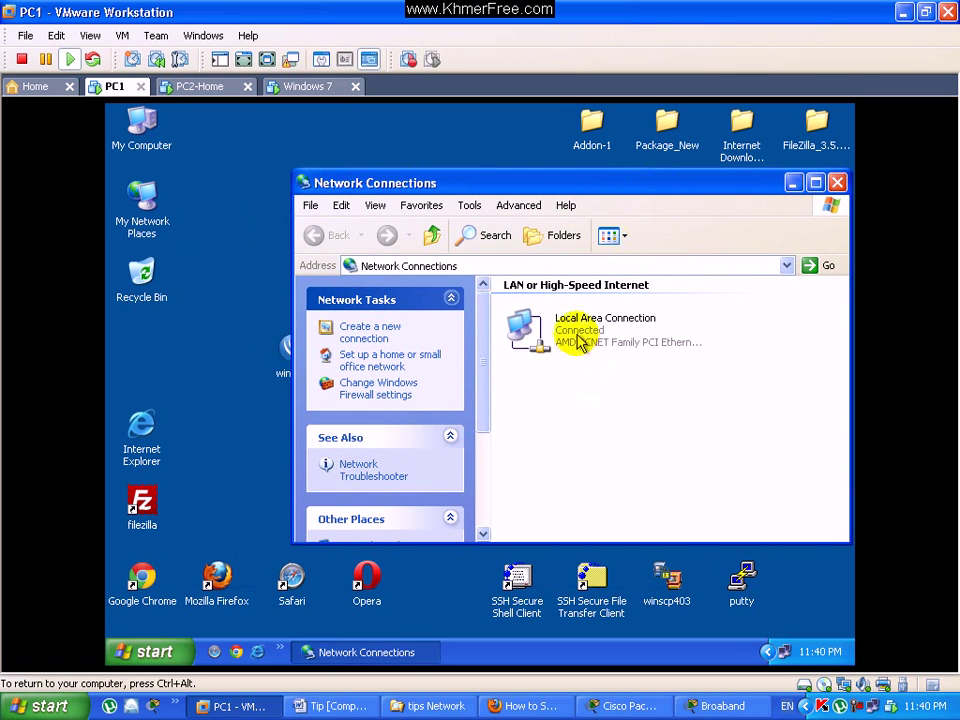
Create a new connection on PC1 to the workplace network, using the Virtual Private Network connection type
left_click(372, 333)
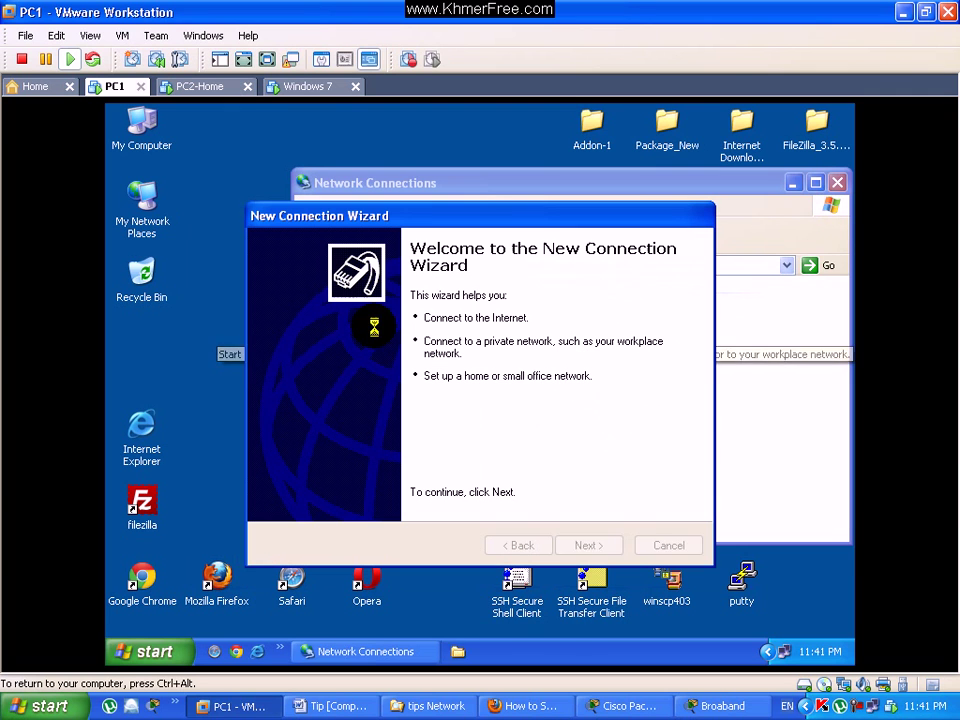
left_click(589, 547)
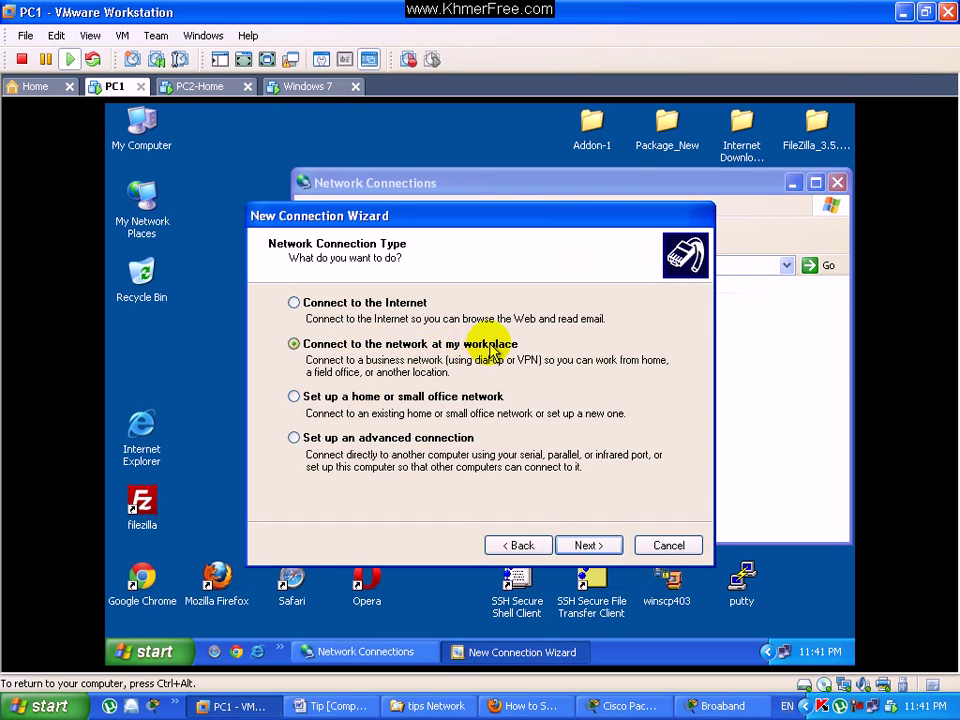
left_click(603, 547)
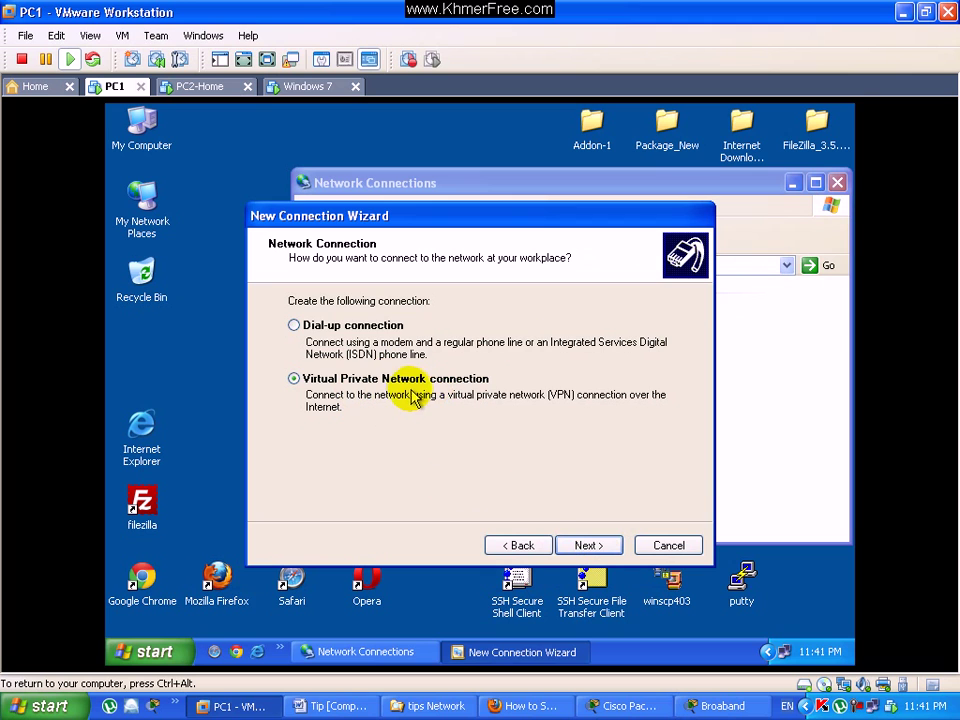
left_click(586, 548)
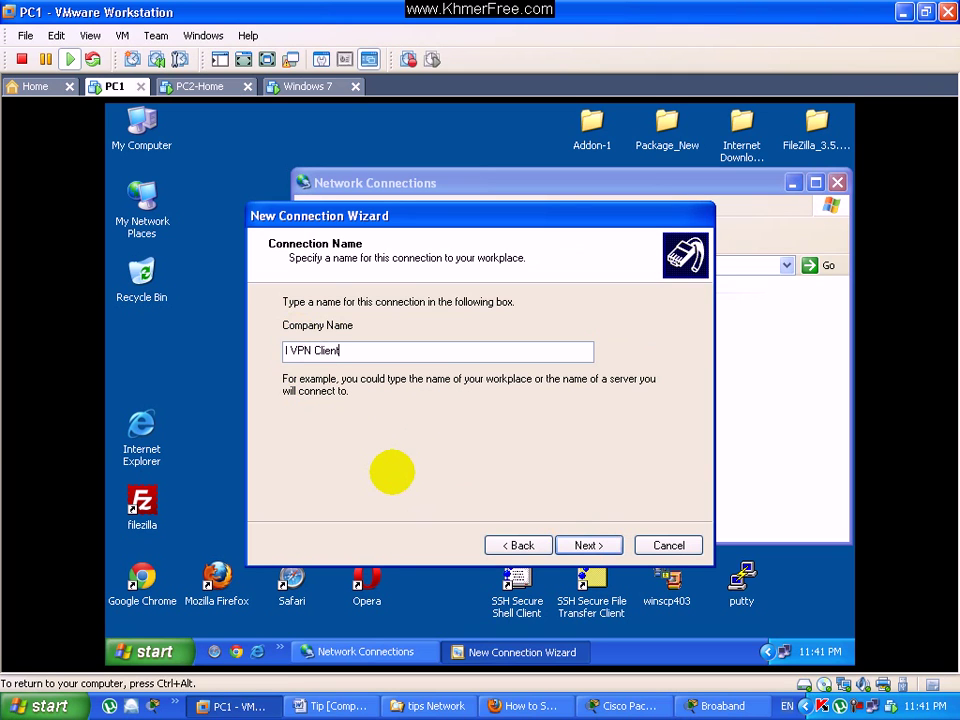
Name the connection I VPN Clients, set the VPN server address to 197.8.9.77 and finish it with a desktop shortcut
left_click(589, 544)
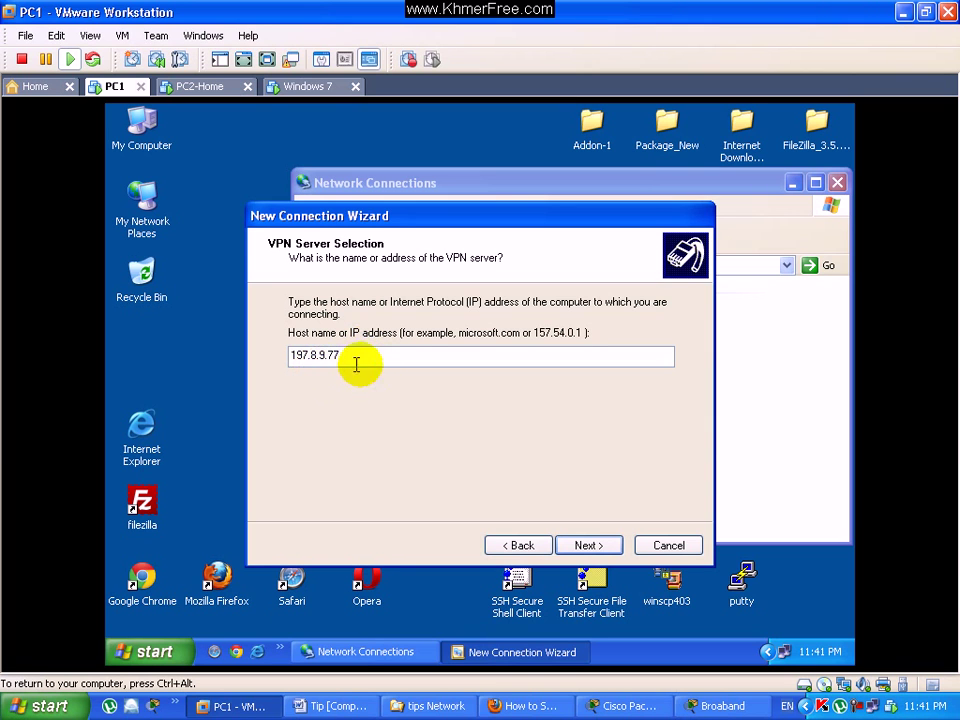
left_click(588, 545)
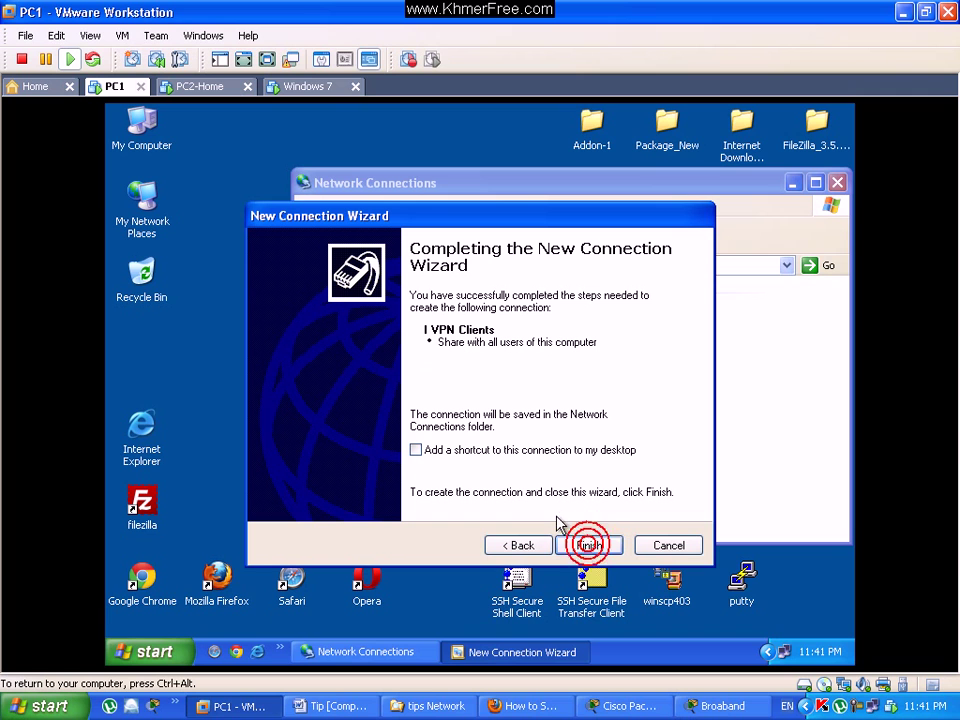
left_click(422, 451)
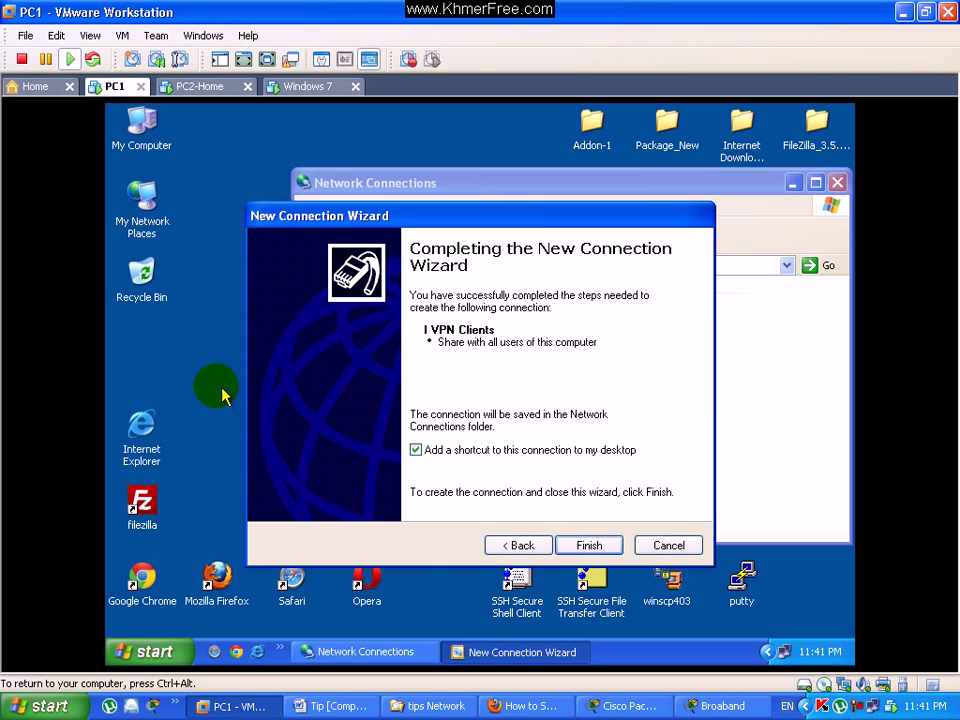
left_click(586, 545)
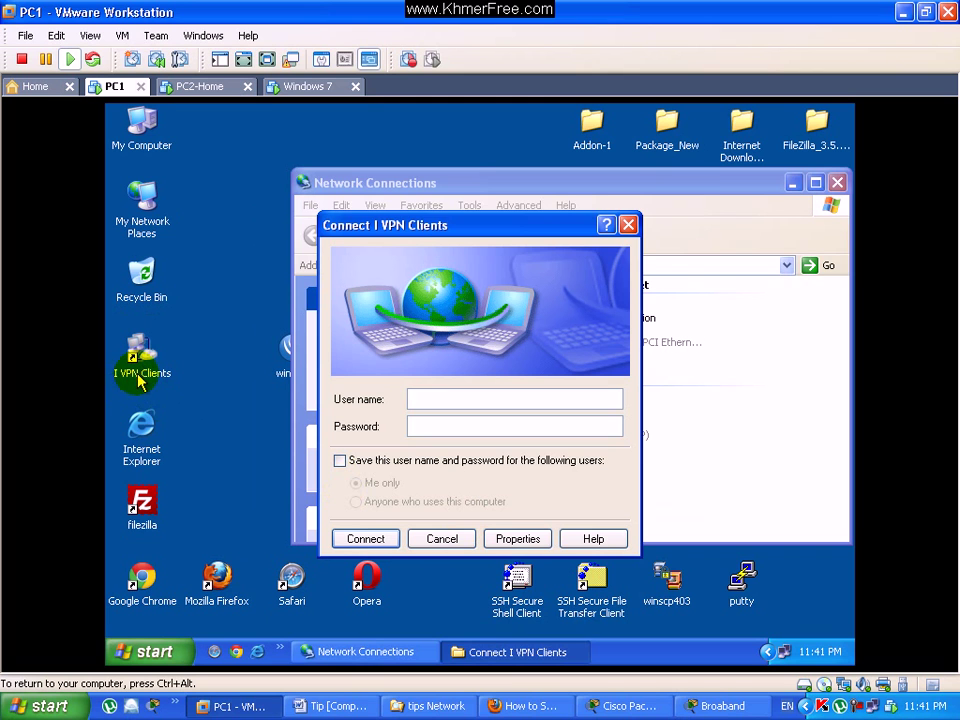
left_click(476, 539)
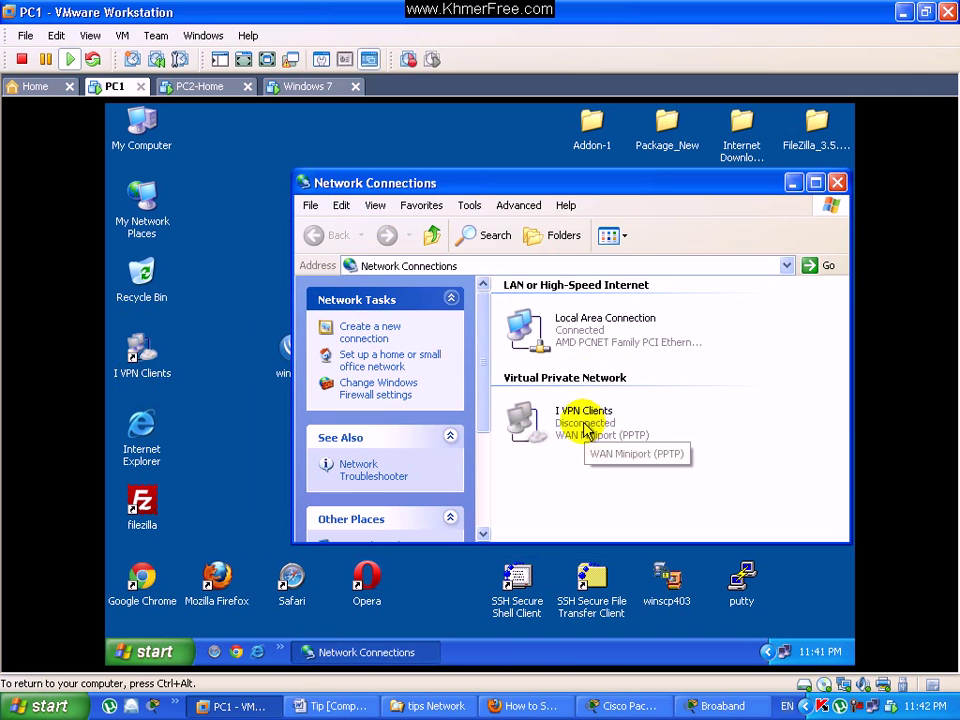
double_click(137, 352)
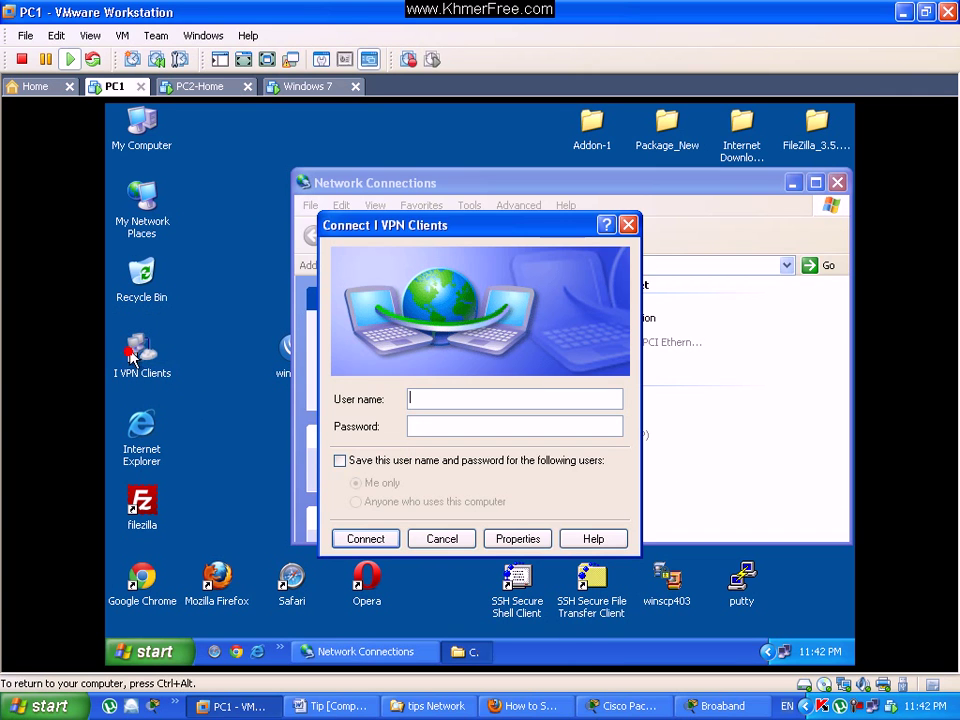
left_click(439, 537)
Open the I VPN Clients connection, enter user name test1 and the account password, save the credentials for Me only and try to connect
double_click(540, 424)
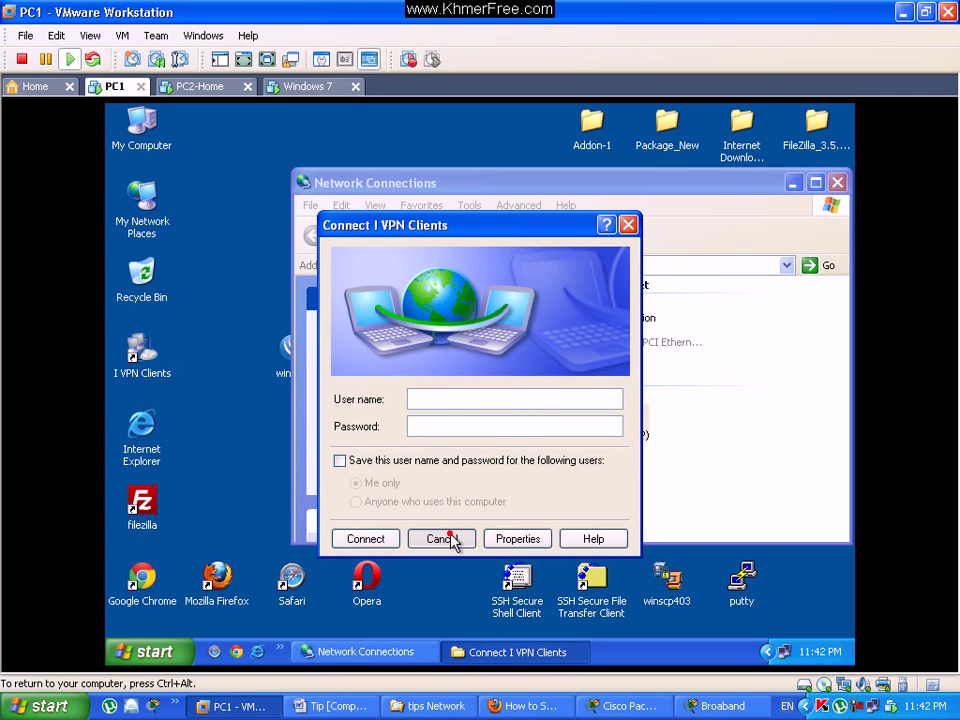
left_click_drag(406, 215, 212, 96)
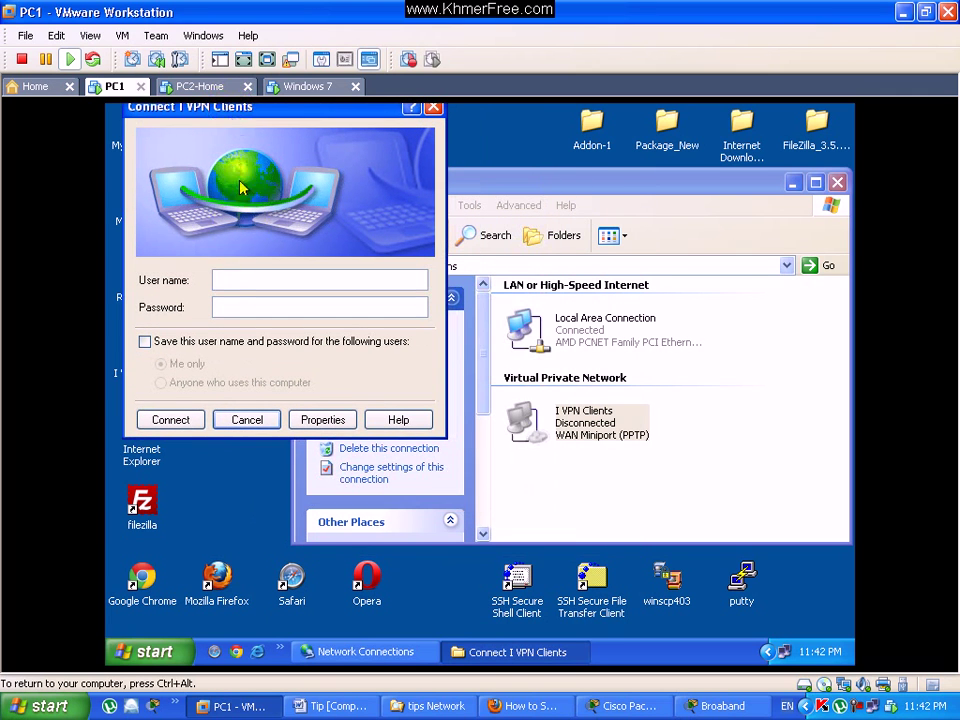
left_click(231, 274)
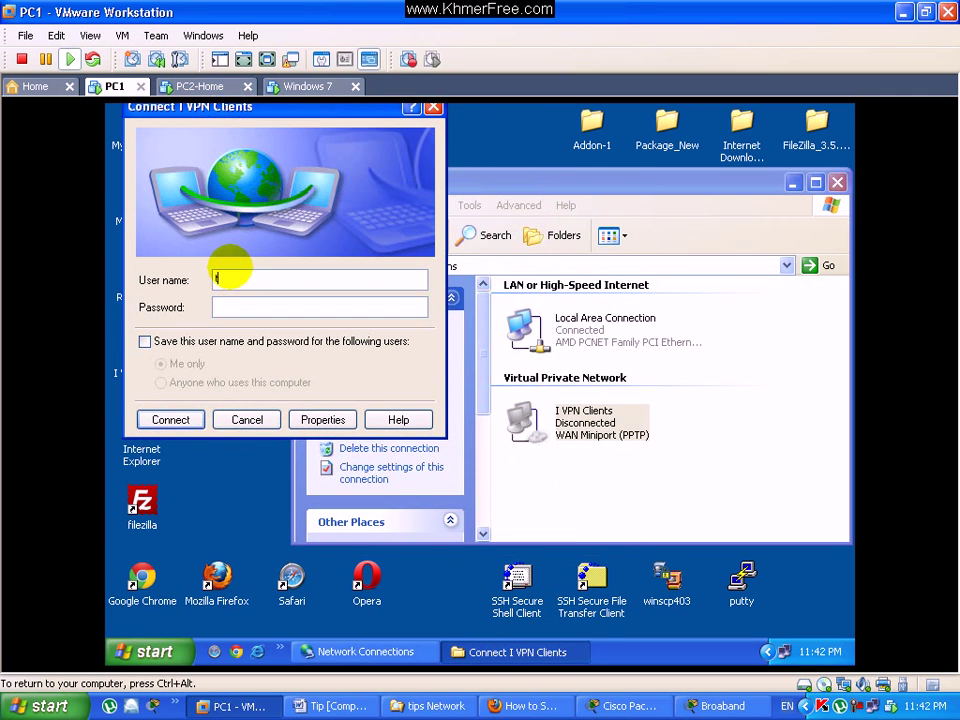
type("1")
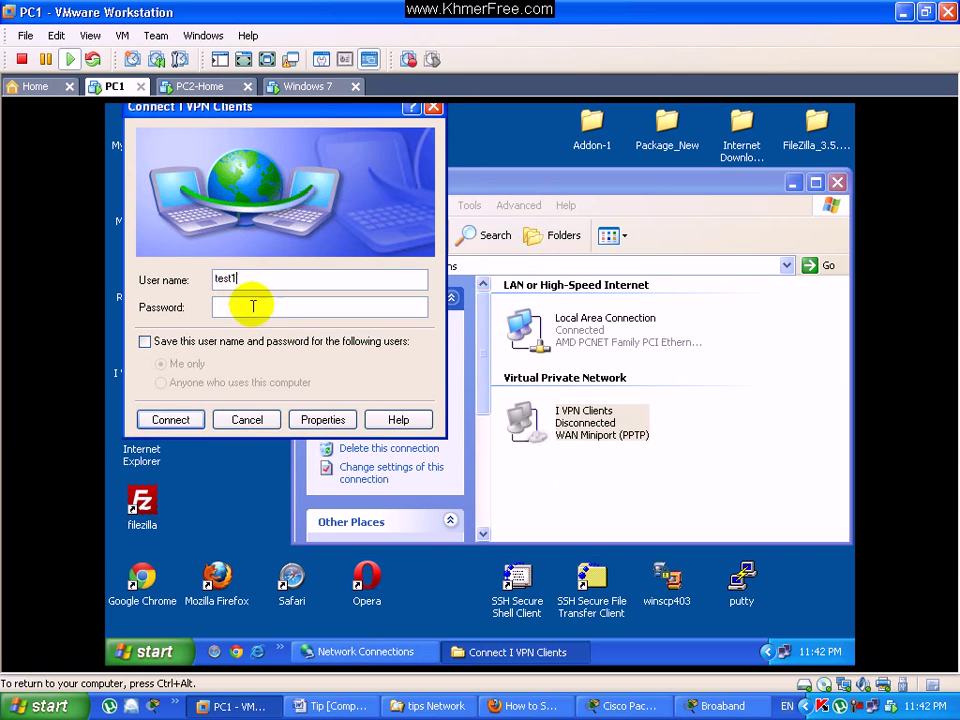
left_click(259, 307)
type("••••••••••")
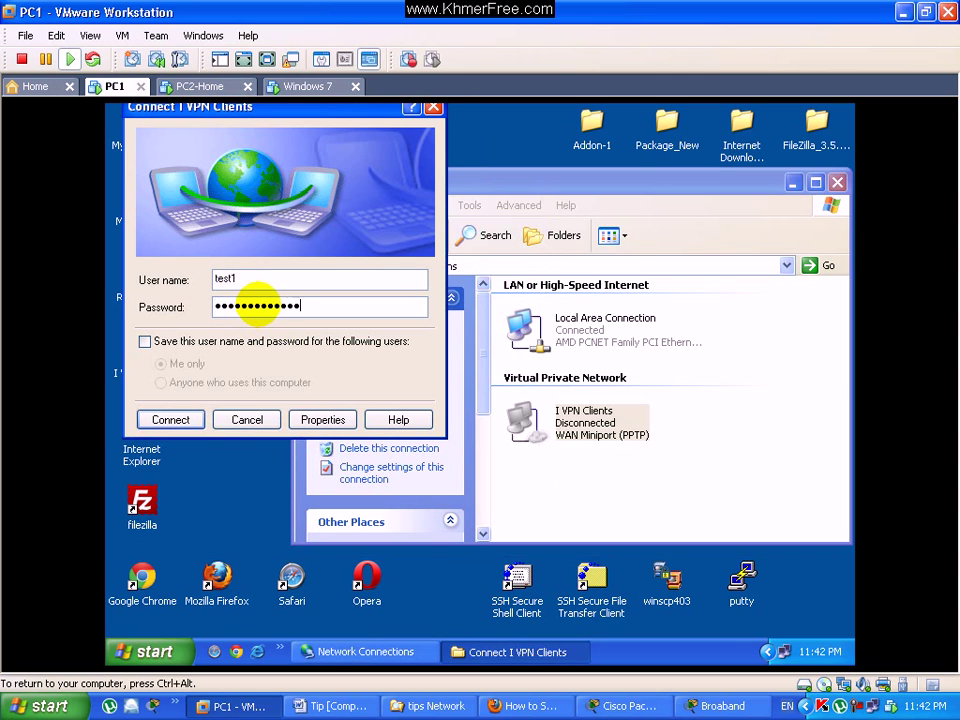
type("••••")
left_click(205, 343)
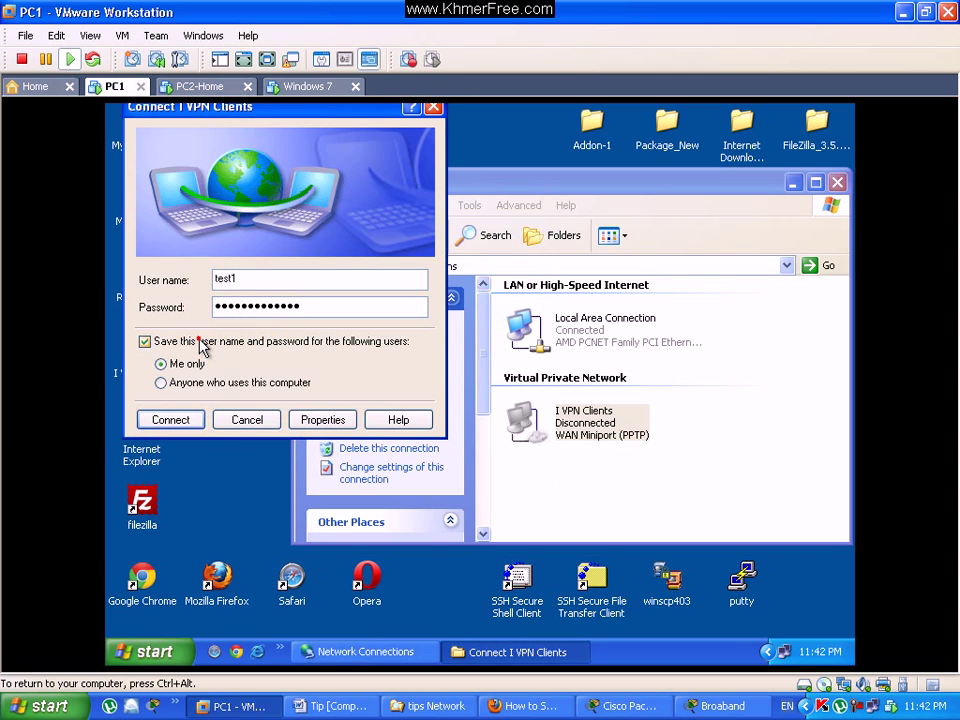
left_click(189, 420)
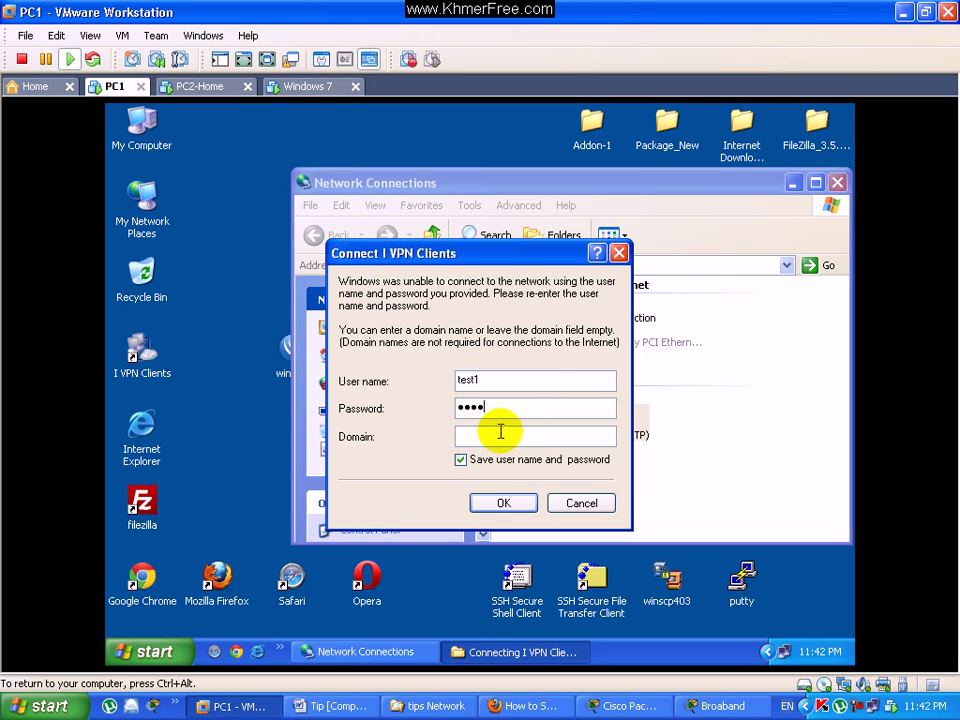
Re-enter the account password for test1 and connect I VPN Clients
type("1")
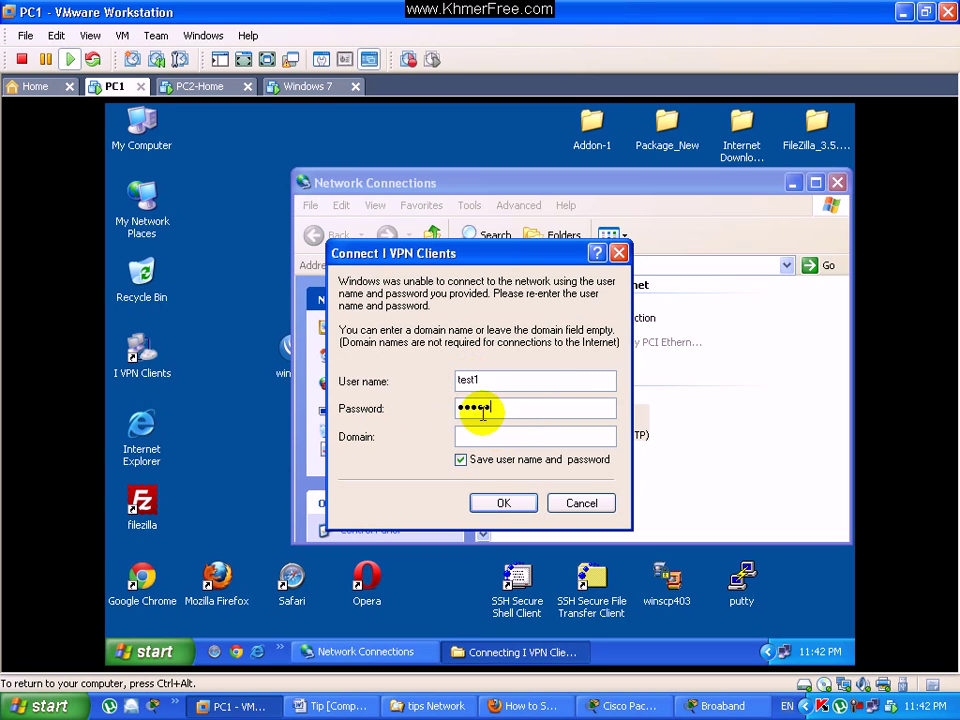
left_click(504, 503)
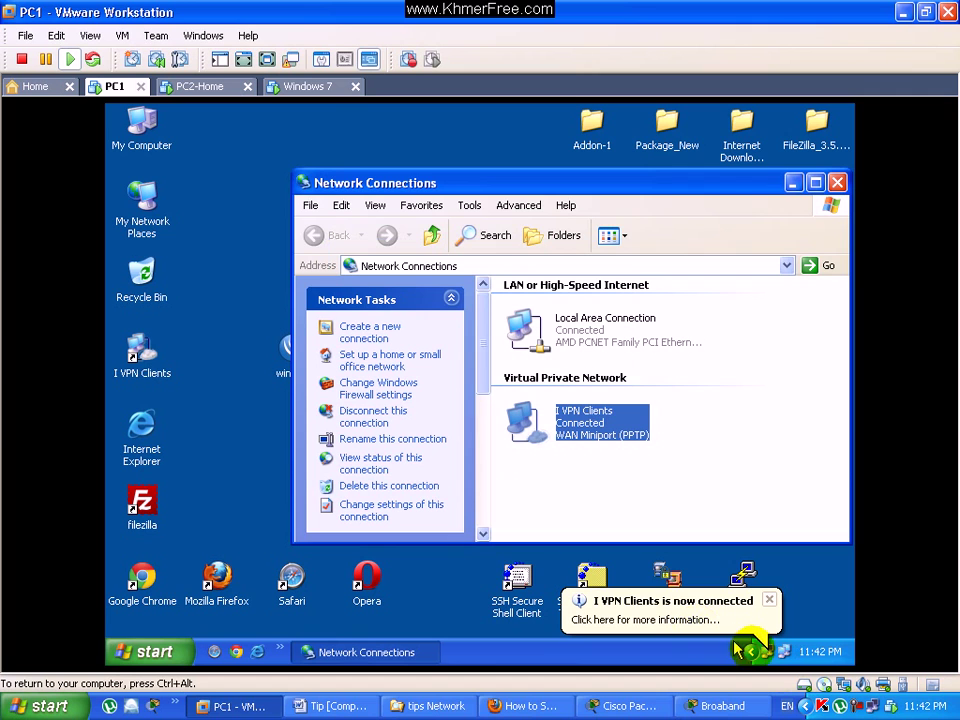
left_click(577, 498)
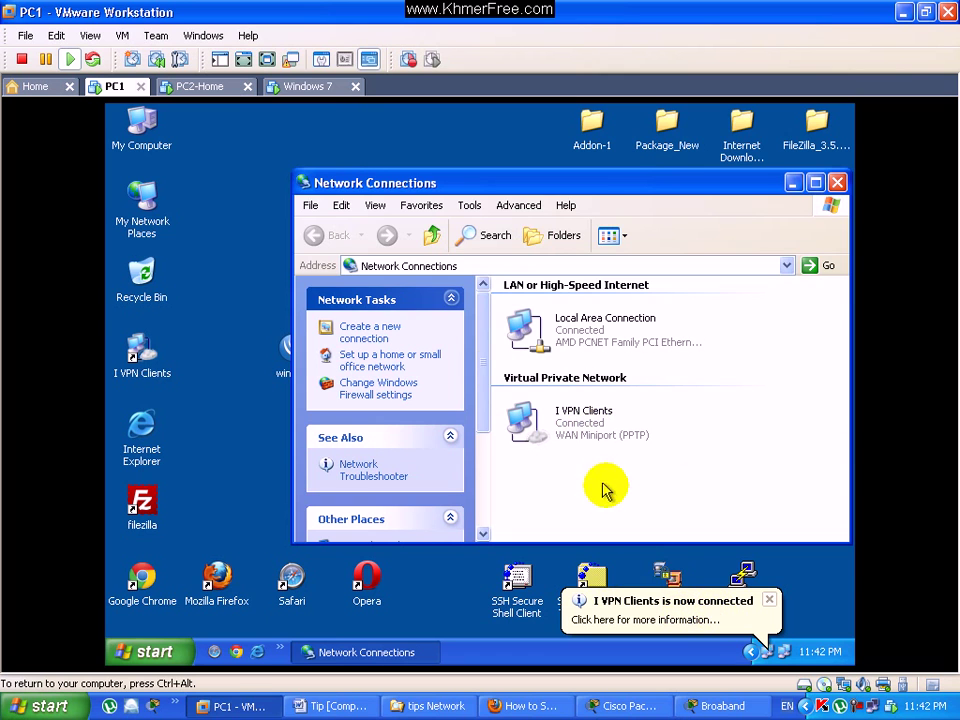
Check the Incoming Connections status on the Windows 7 virtual machine, and return to PC1
left_click(302, 86)
left_click(441, 394)
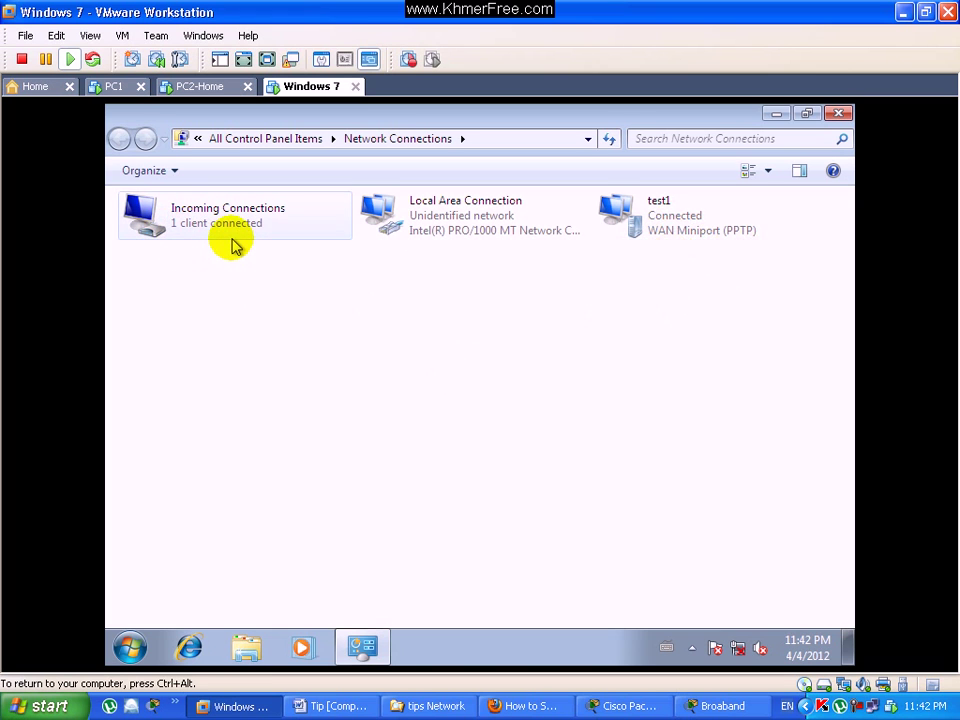
left_click(114, 87)
left_click(323, 419)
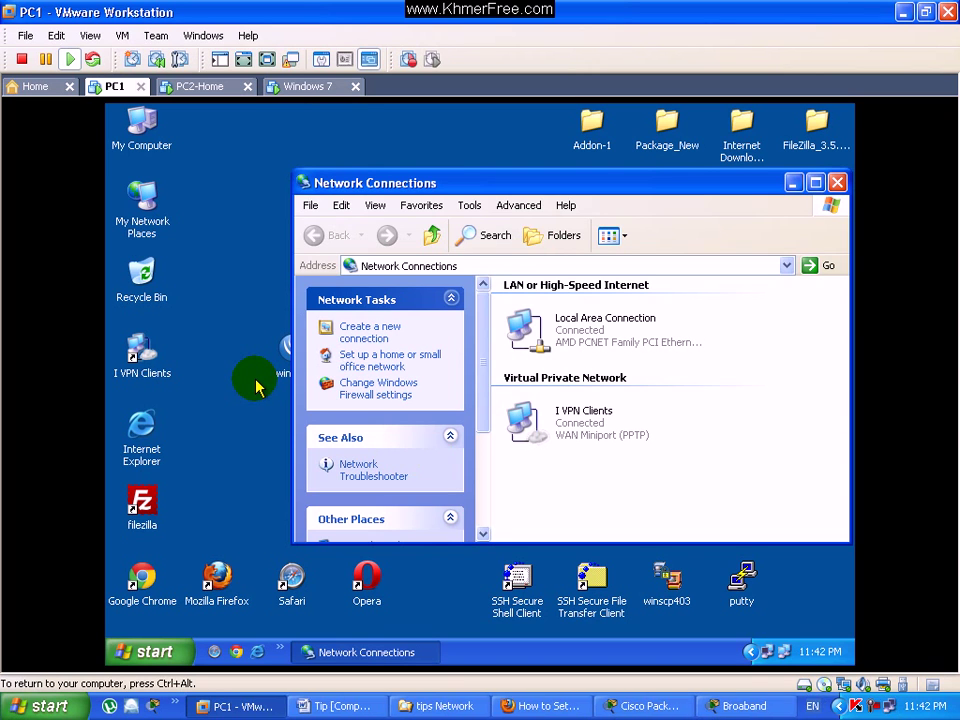
Consult the network topology in Cisco Packet Tracer and the Windows 7 VPN server section in the Word document
key("ctrl+alt")
left_click(628, 706)
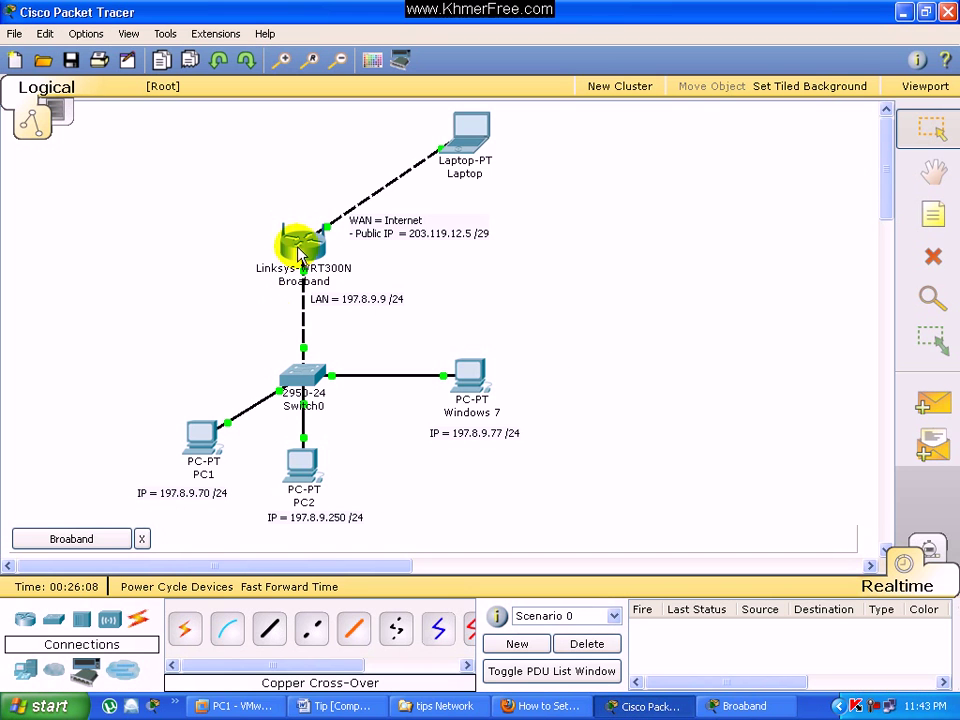
mouse_move(297, 257)
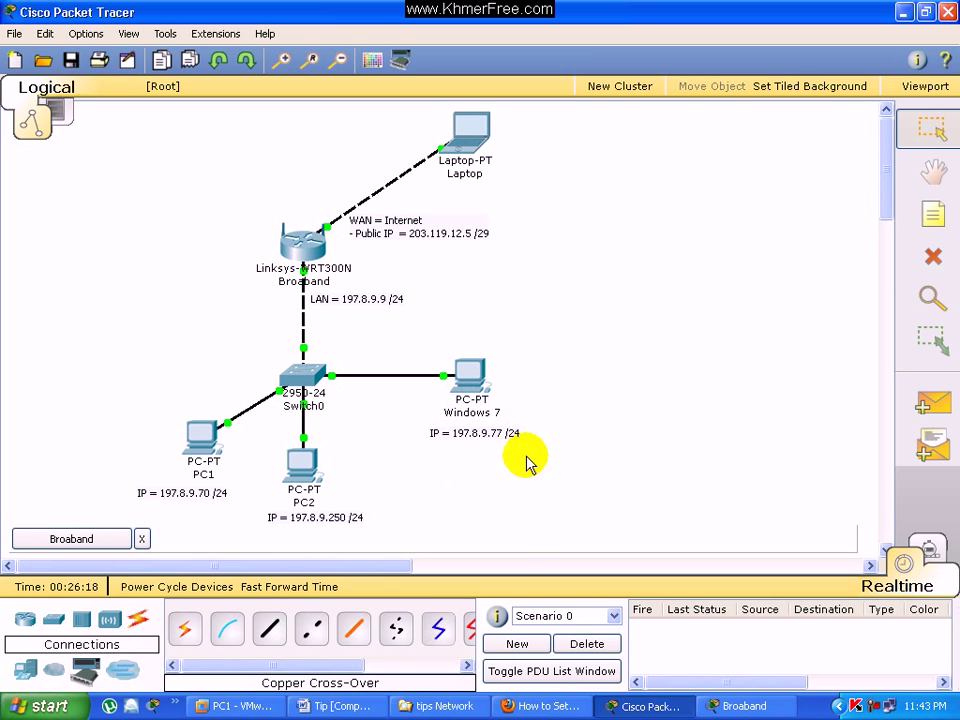
left_click(345, 706)
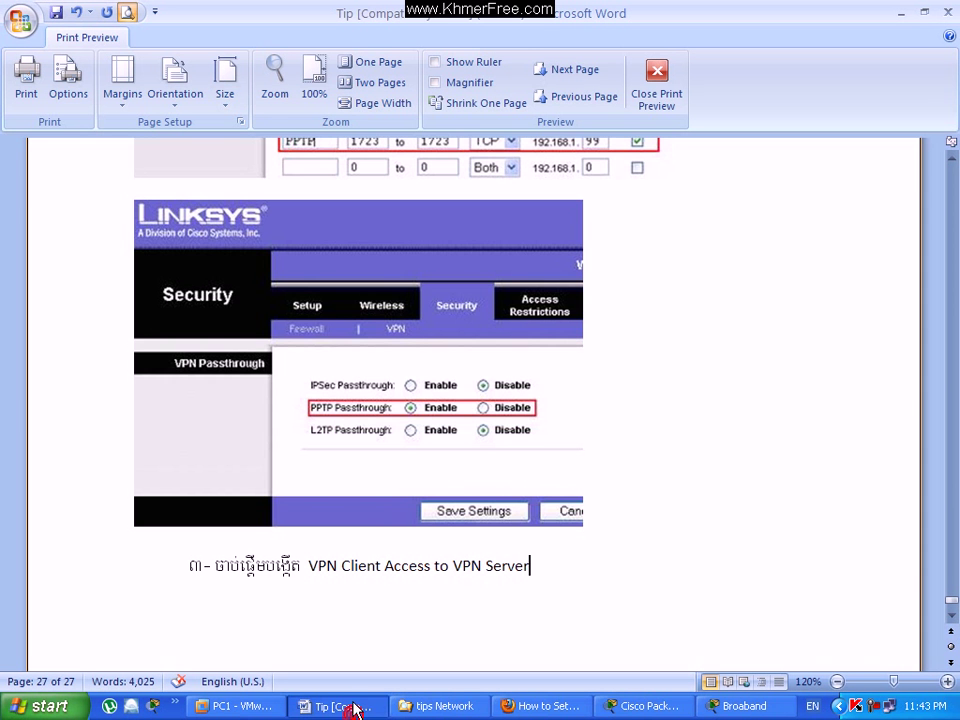
scroll(583, 446, "up", 4)
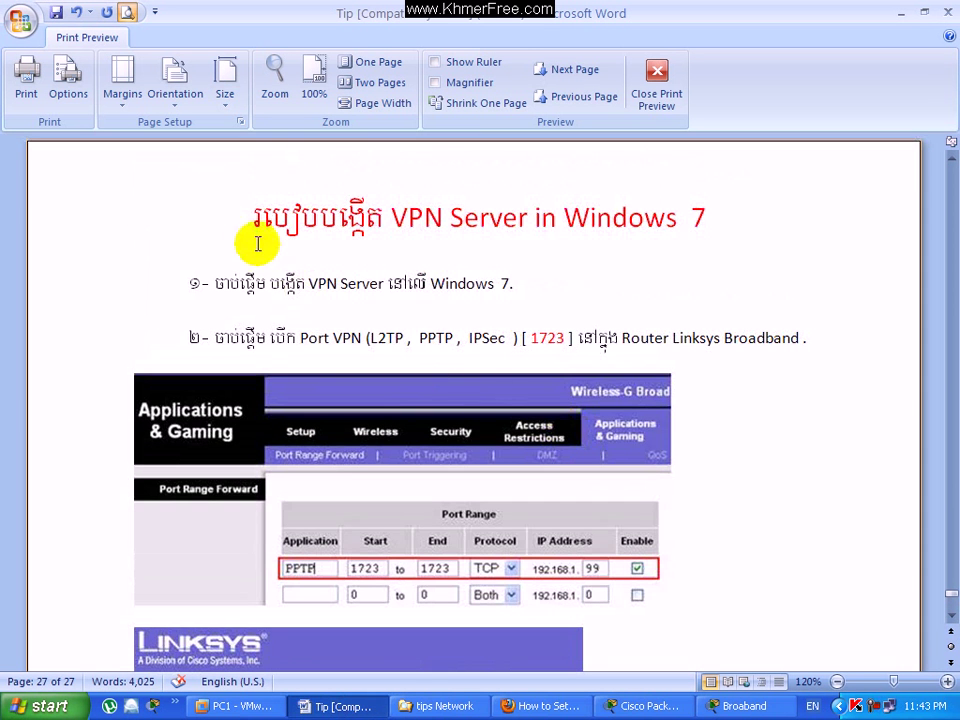